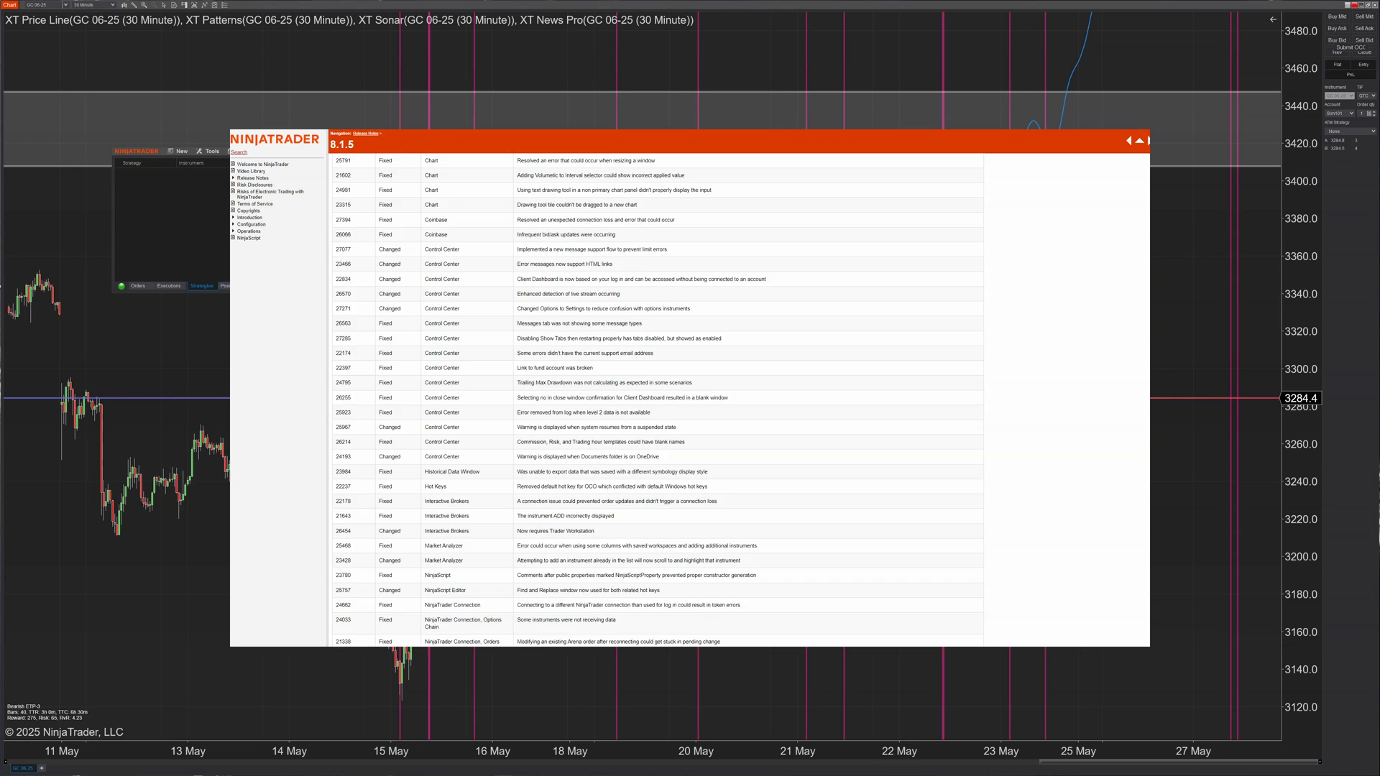
# Look through the Control Center, chart and connection entries in the 8.1.5 release notes
pyautogui.scroll(-15, 656, 400)
pyautogui.scroll(5, 657, 400)
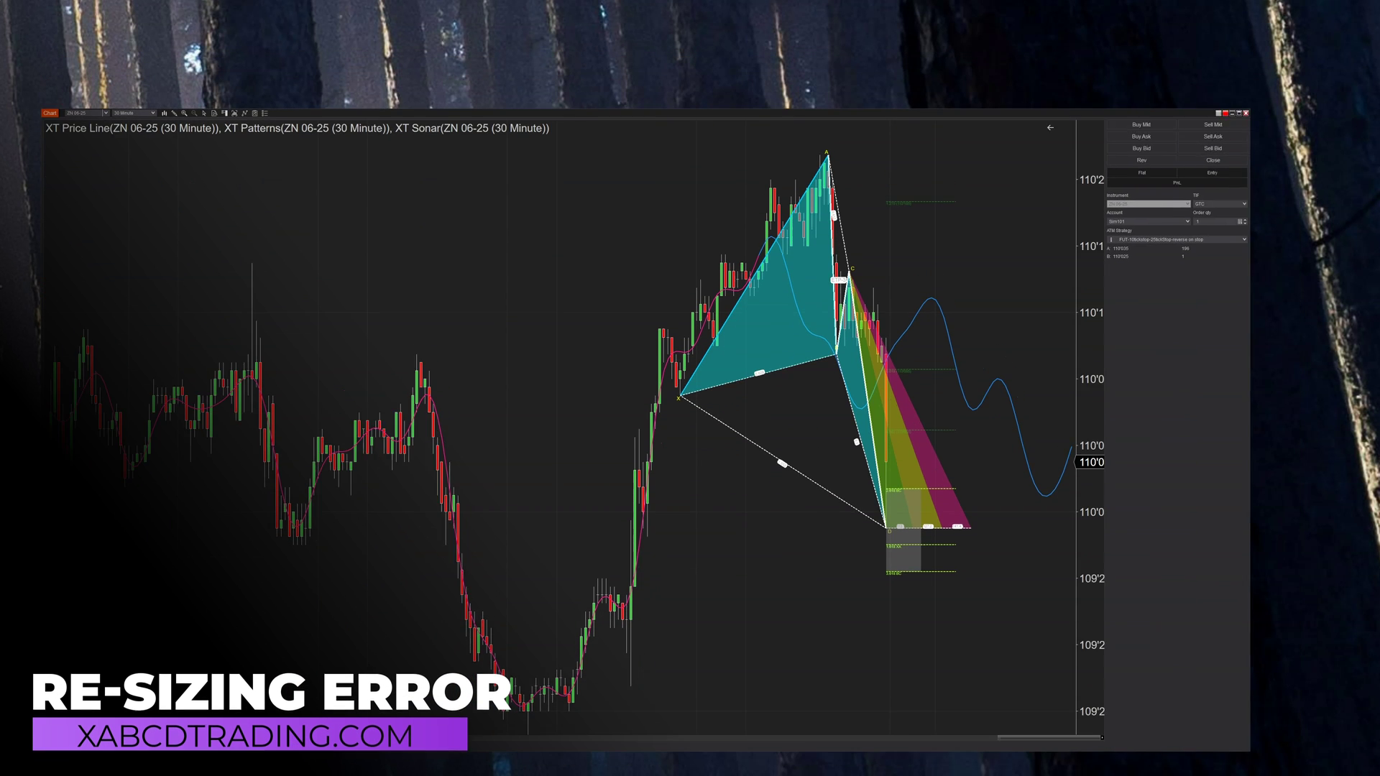
# Enlarge the ZN 06-25 chart window vertically by its upper corner
pyautogui.moveTo(1251, 109); pyautogui.dragTo(1241, 15)
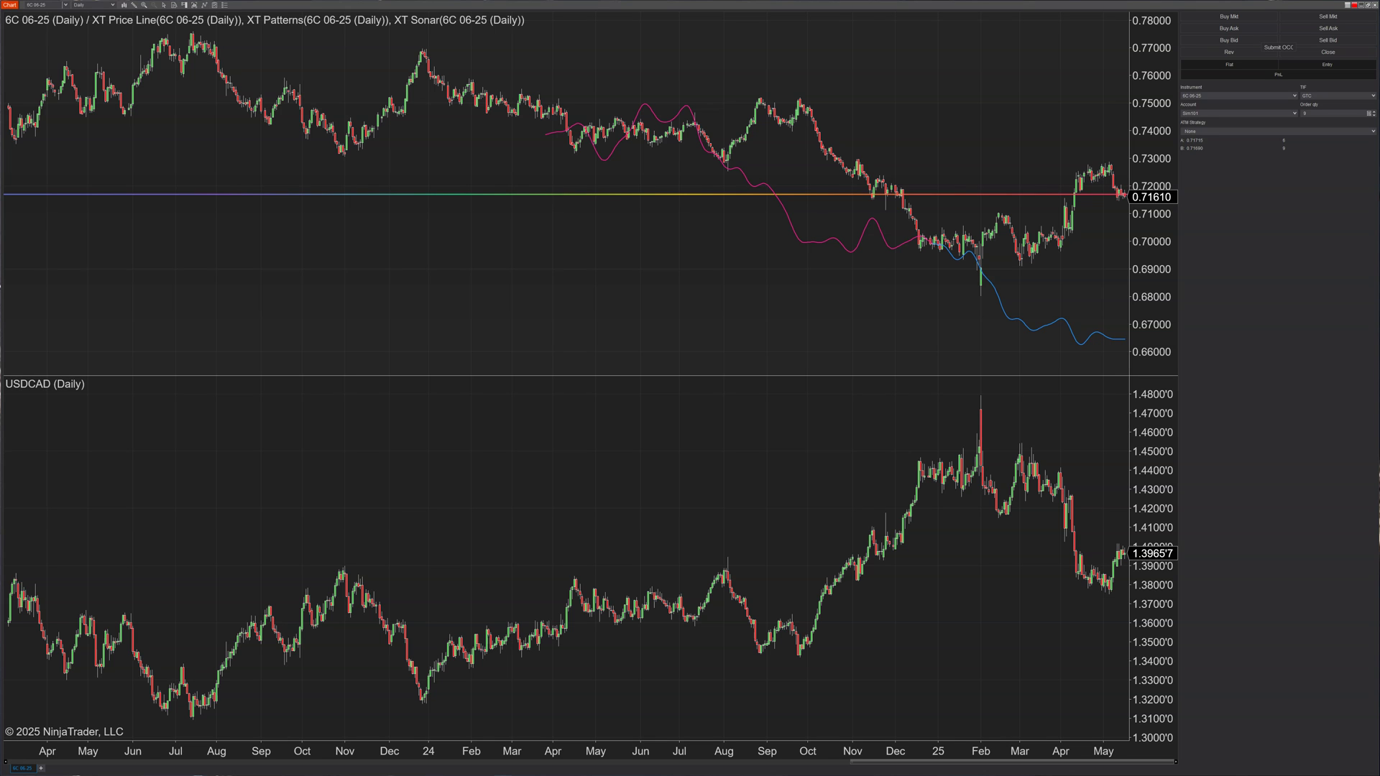
# Invert the right price scale of the 6C 06-25 chart panel and confirm the panel properties
pyautogui.rightClick(1145, 153)
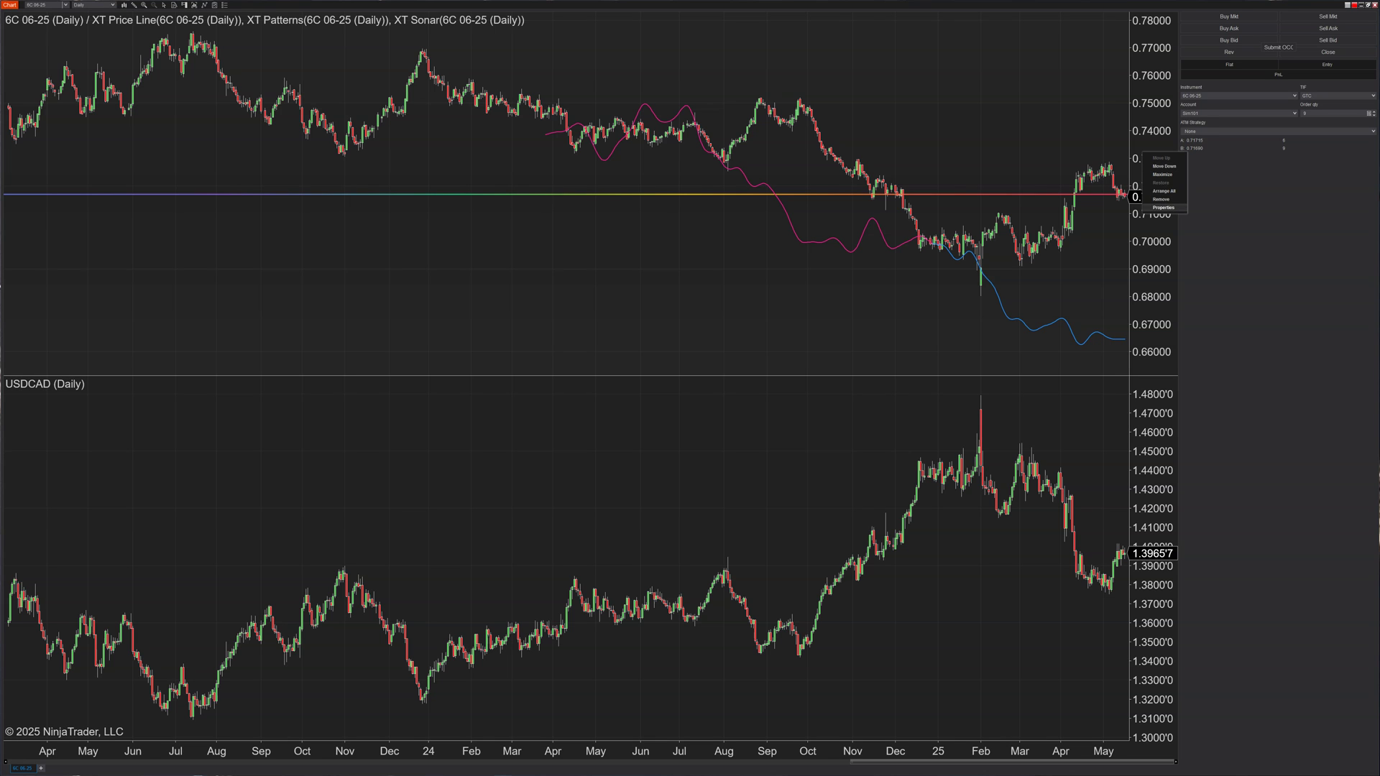
pyautogui.click(1163, 207)
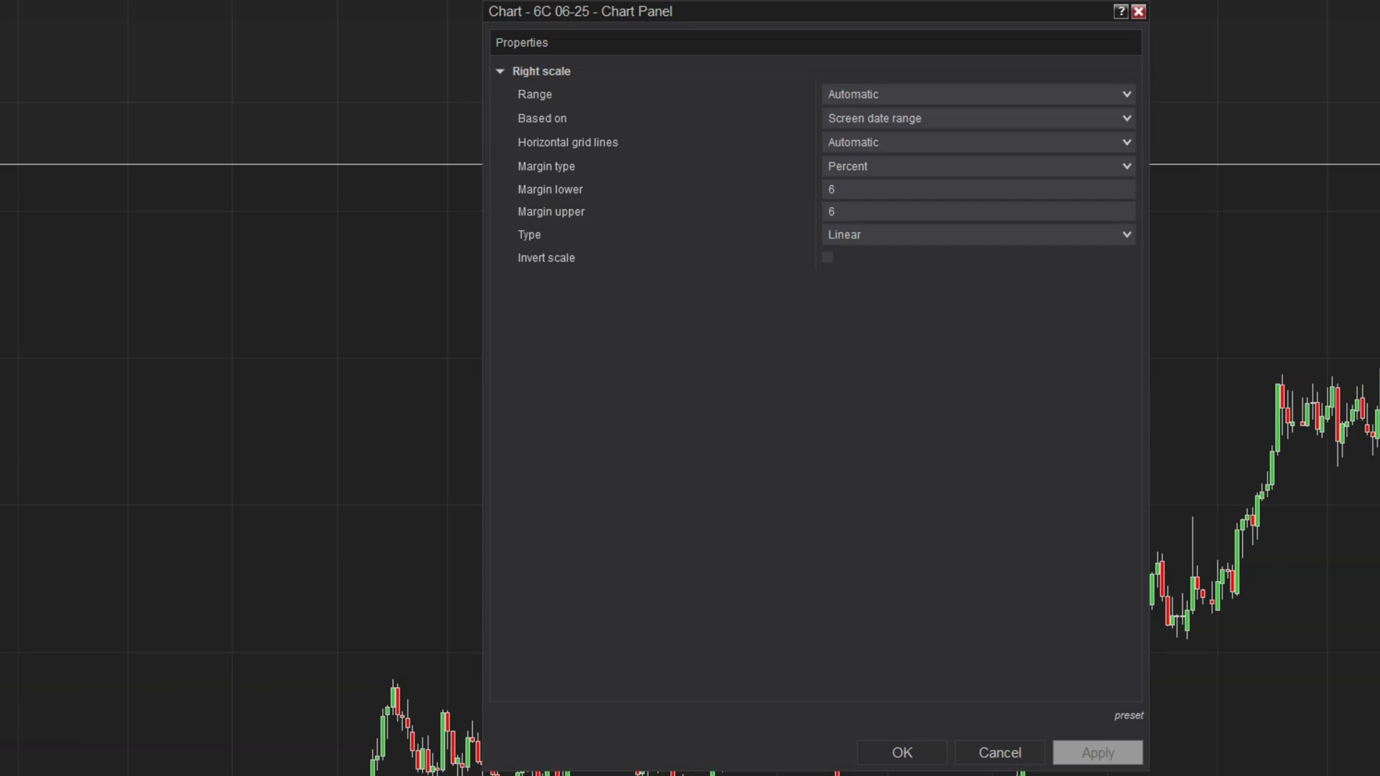
pyautogui.click(828, 257)
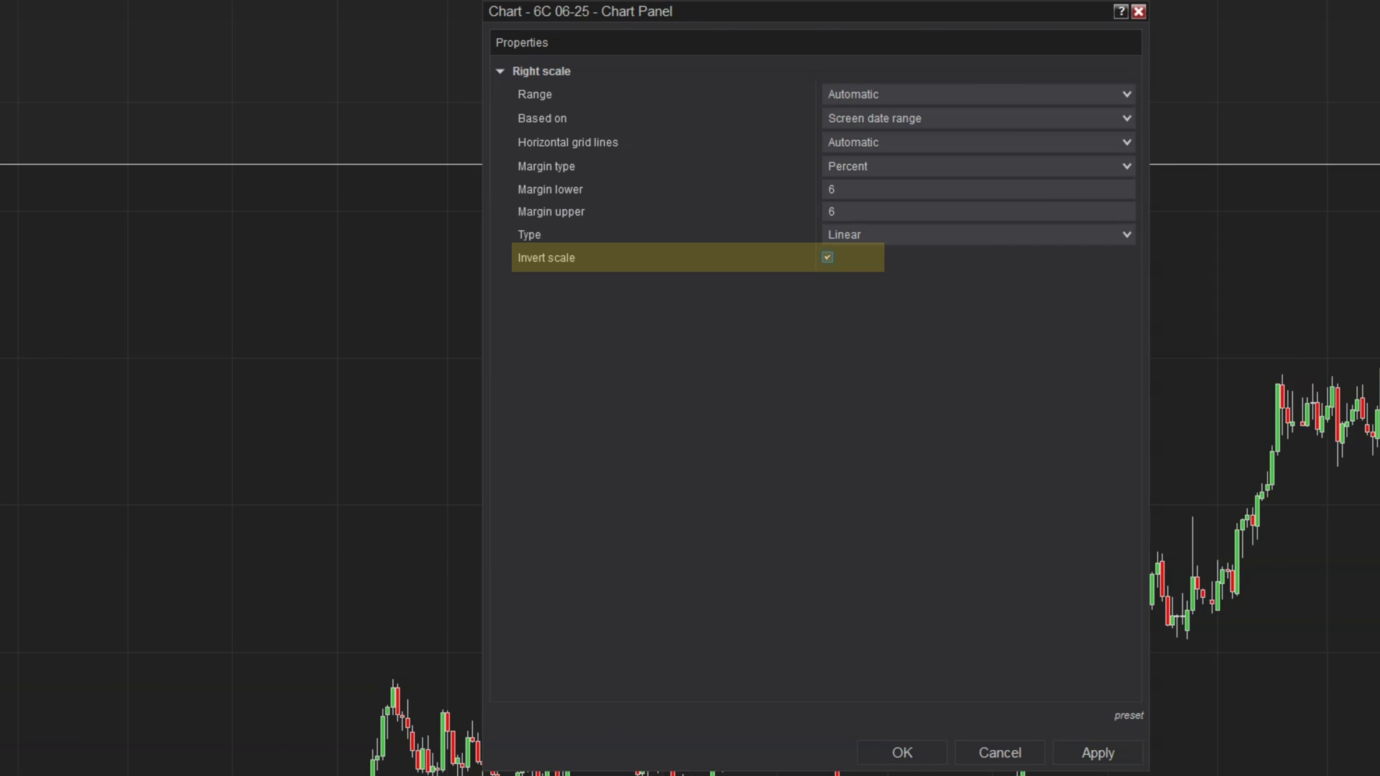
pyautogui.click(1098, 753)
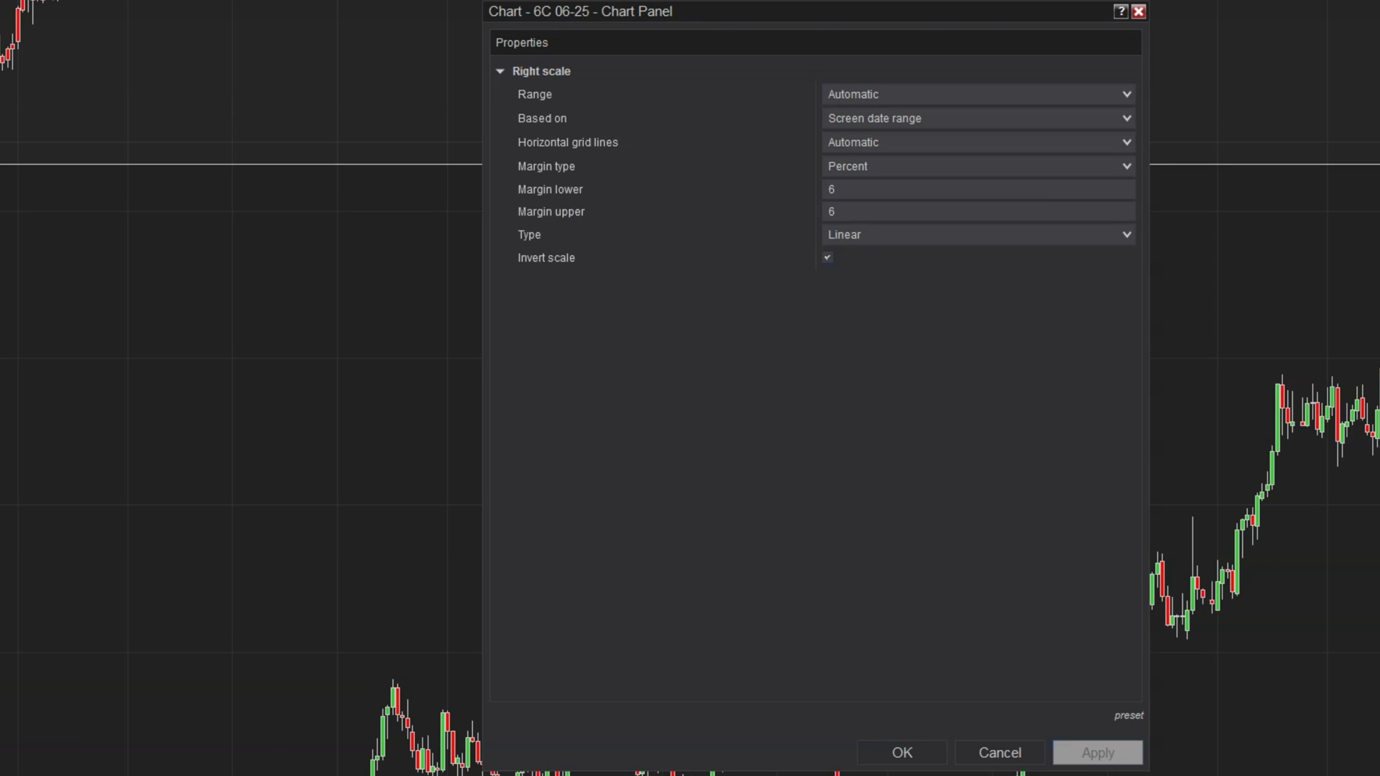
pyautogui.click(902, 753)
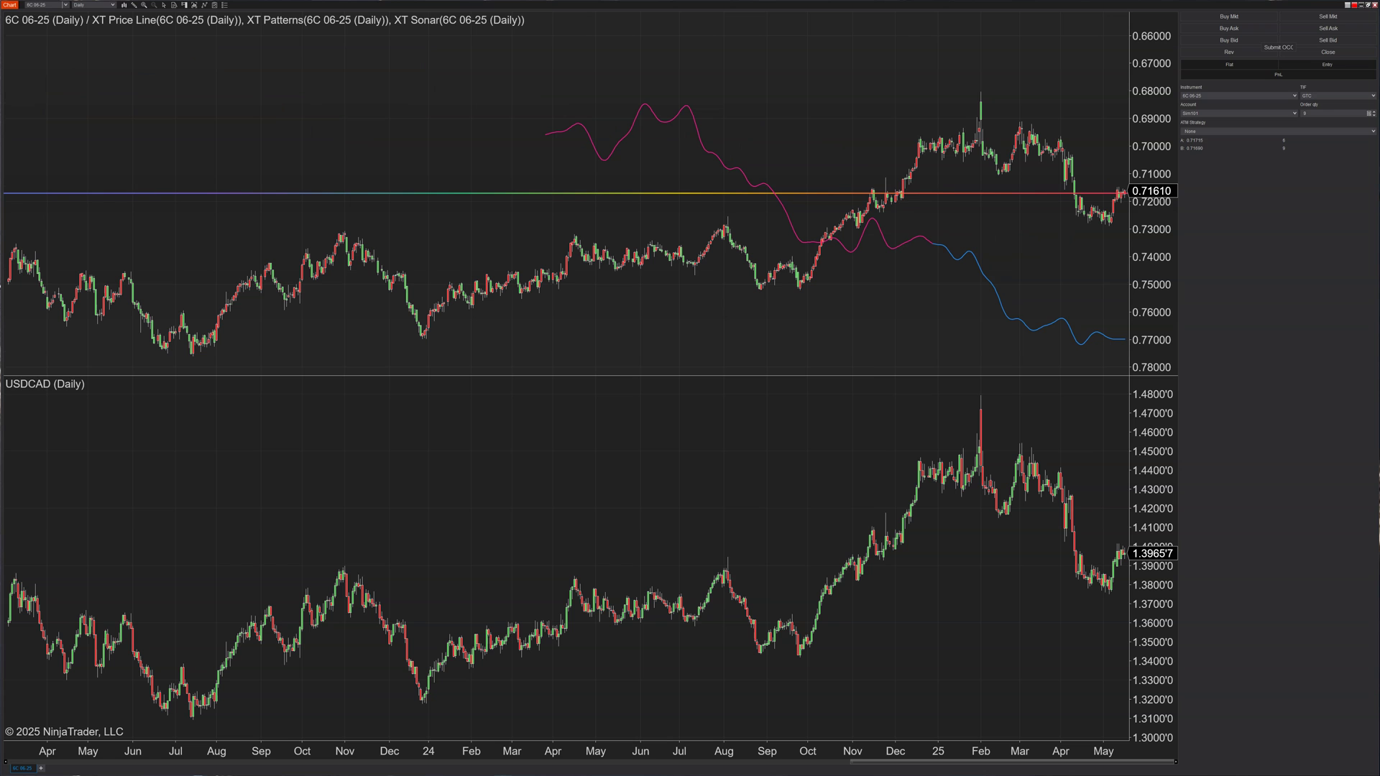
# Set the USDCAD data series' scale justification to Overlay and apply it
pyautogui.rightClick(829, 78)
pyautogui.click(860, 112)
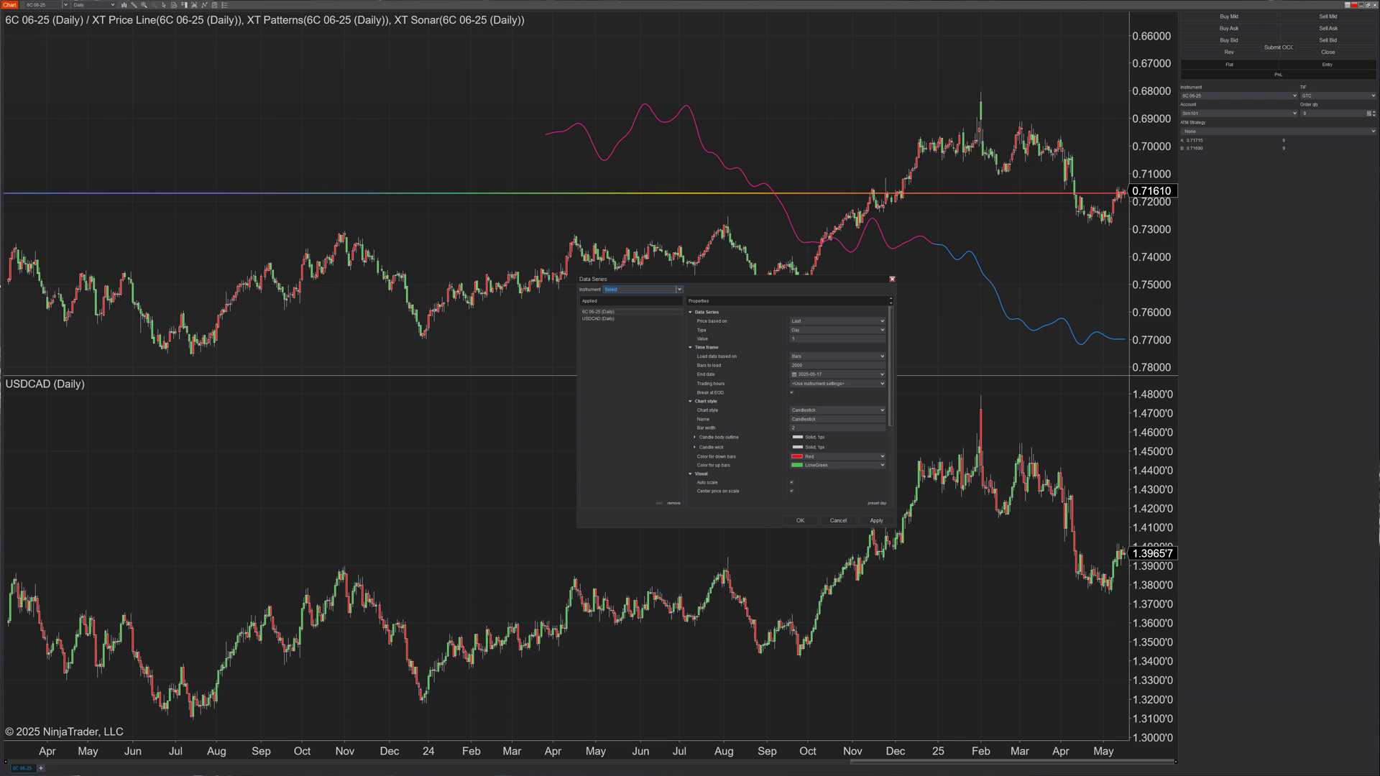
pyautogui.click(599, 318)
pyautogui.scroll(-5, 788, 417)
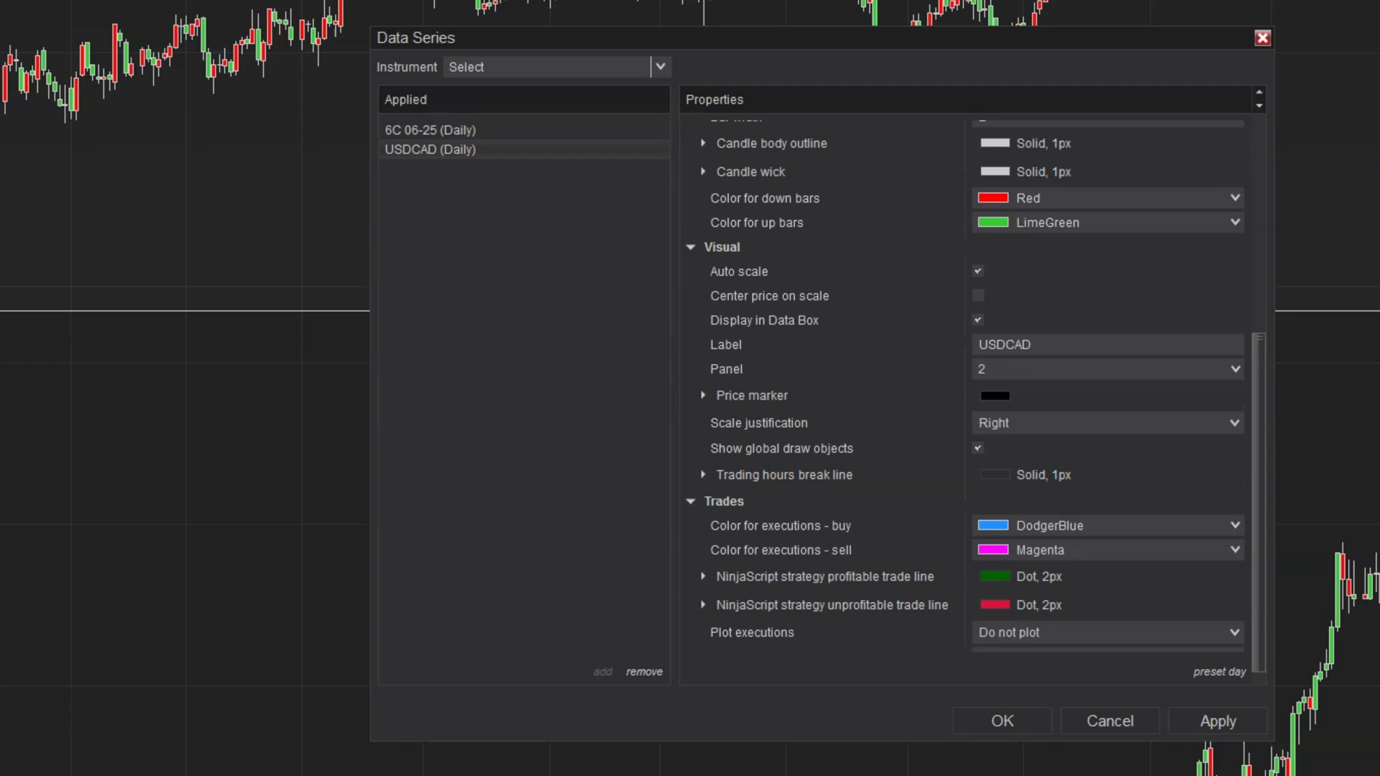
pyautogui.click(1108, 423)
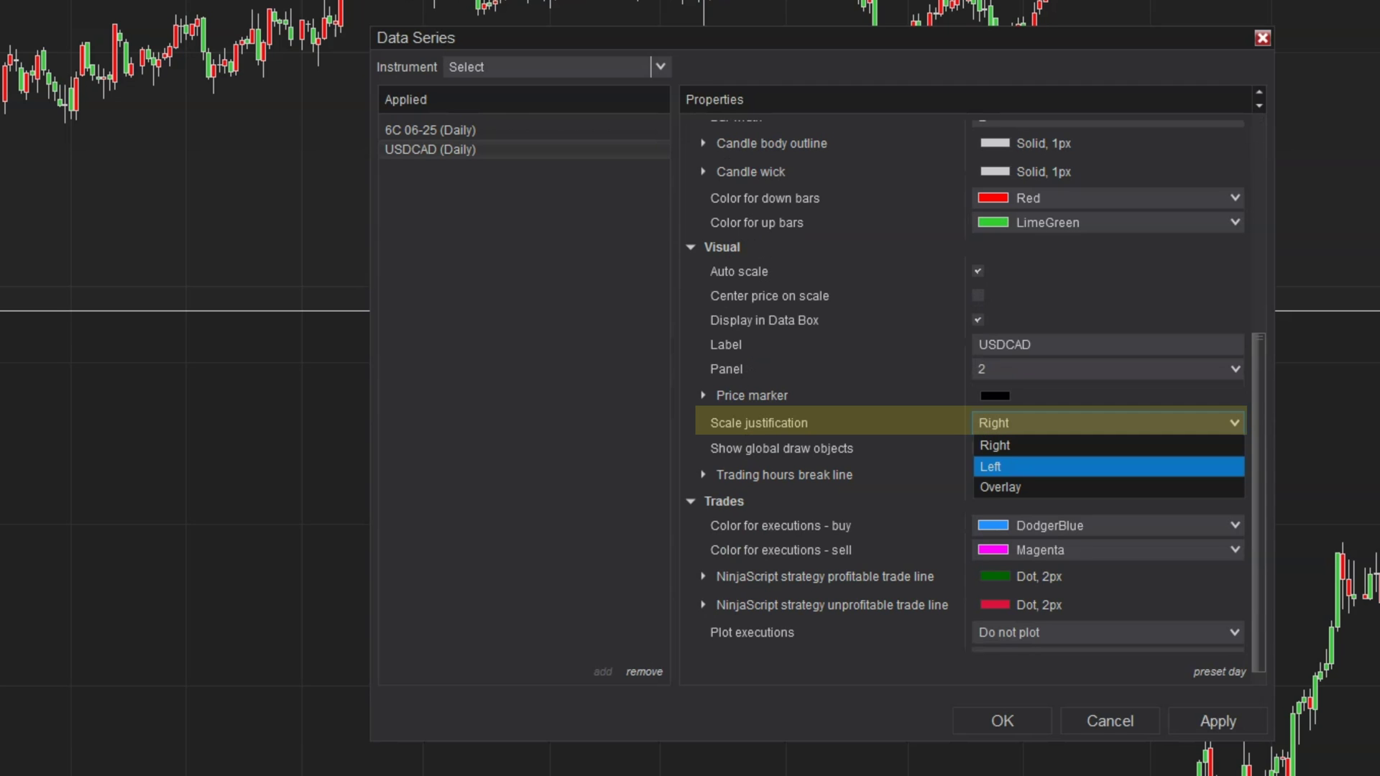
pyautogui.click(1108, 487)
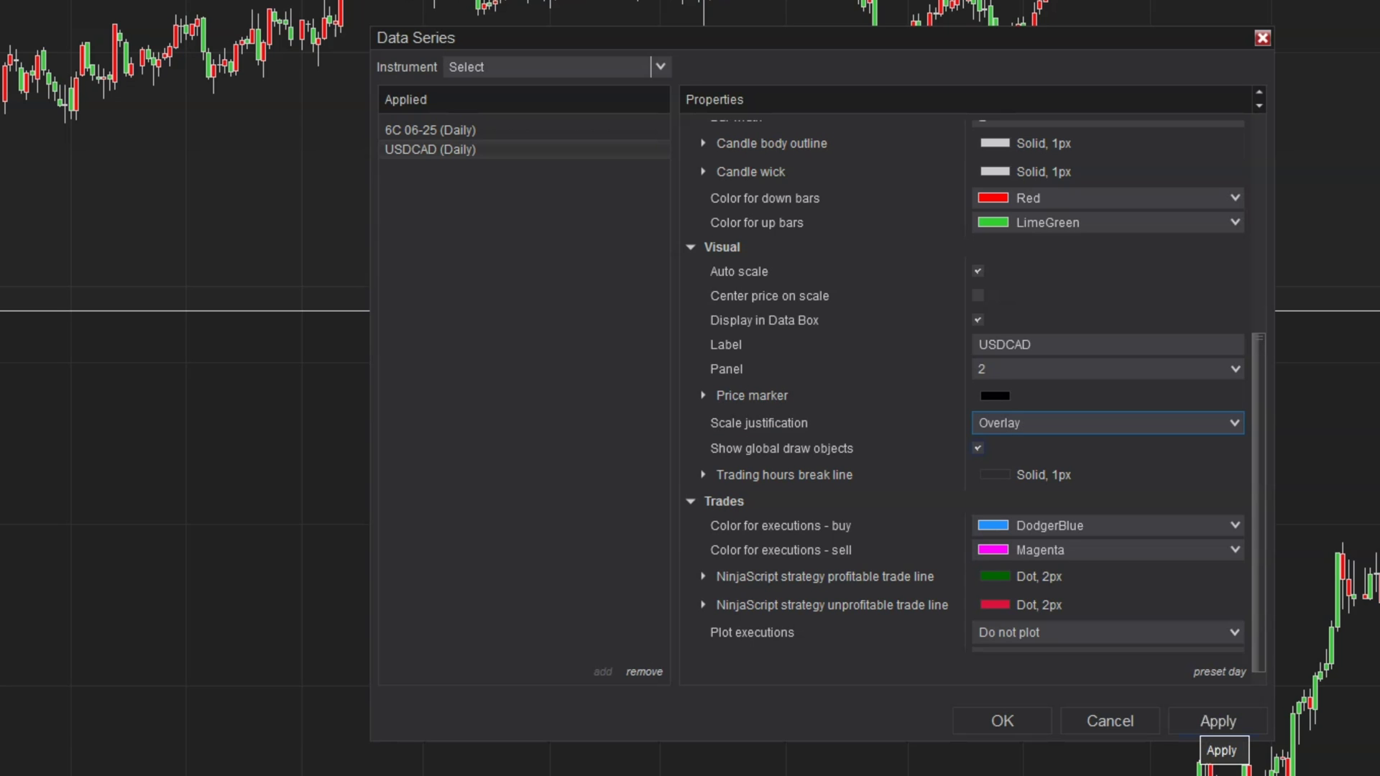
pyautogui.click(1218, 721)
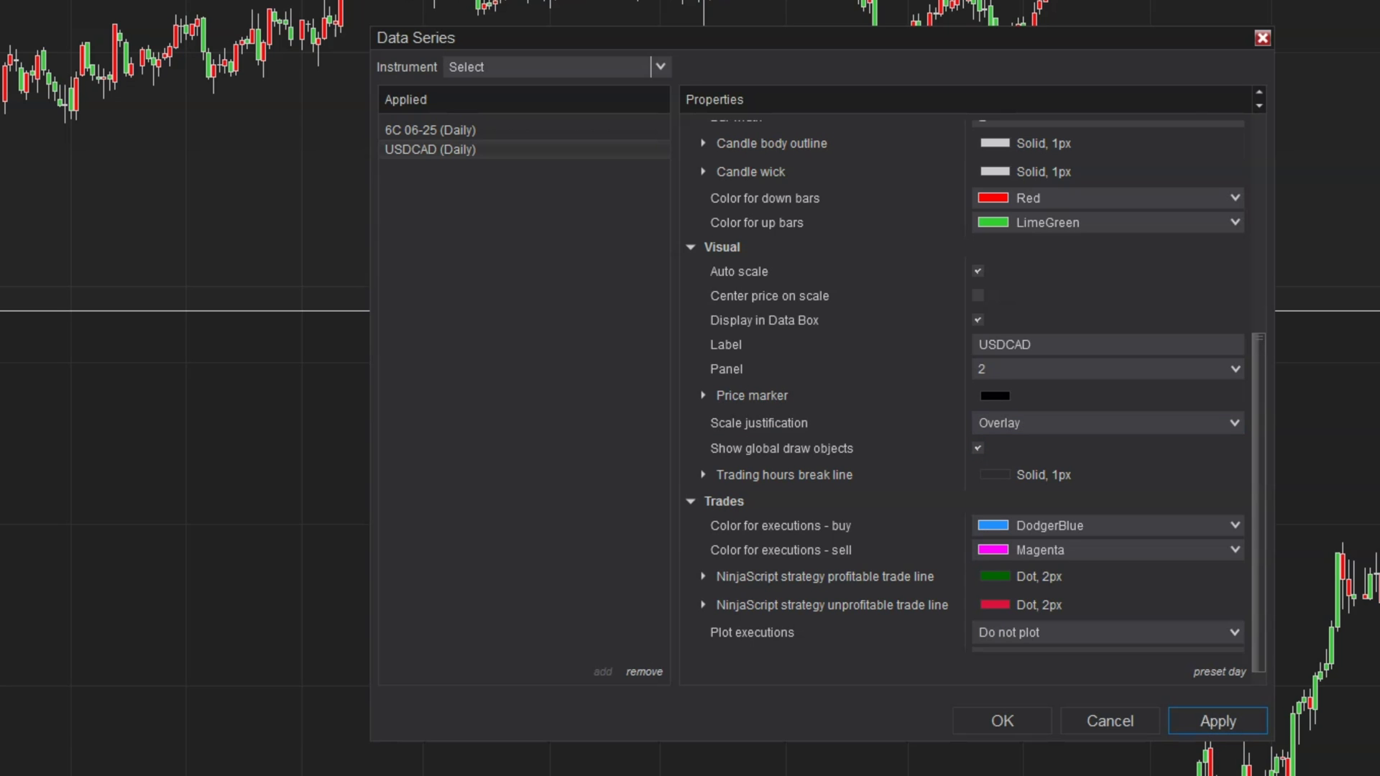
# Move the USDCAD data series to panel 1 and confirm the data series settings
pyautogui.click(1107, 369)
pyautogui.click(1107, 413)
pyautogui.press('Up')
pyautogui.click(1218, 721)
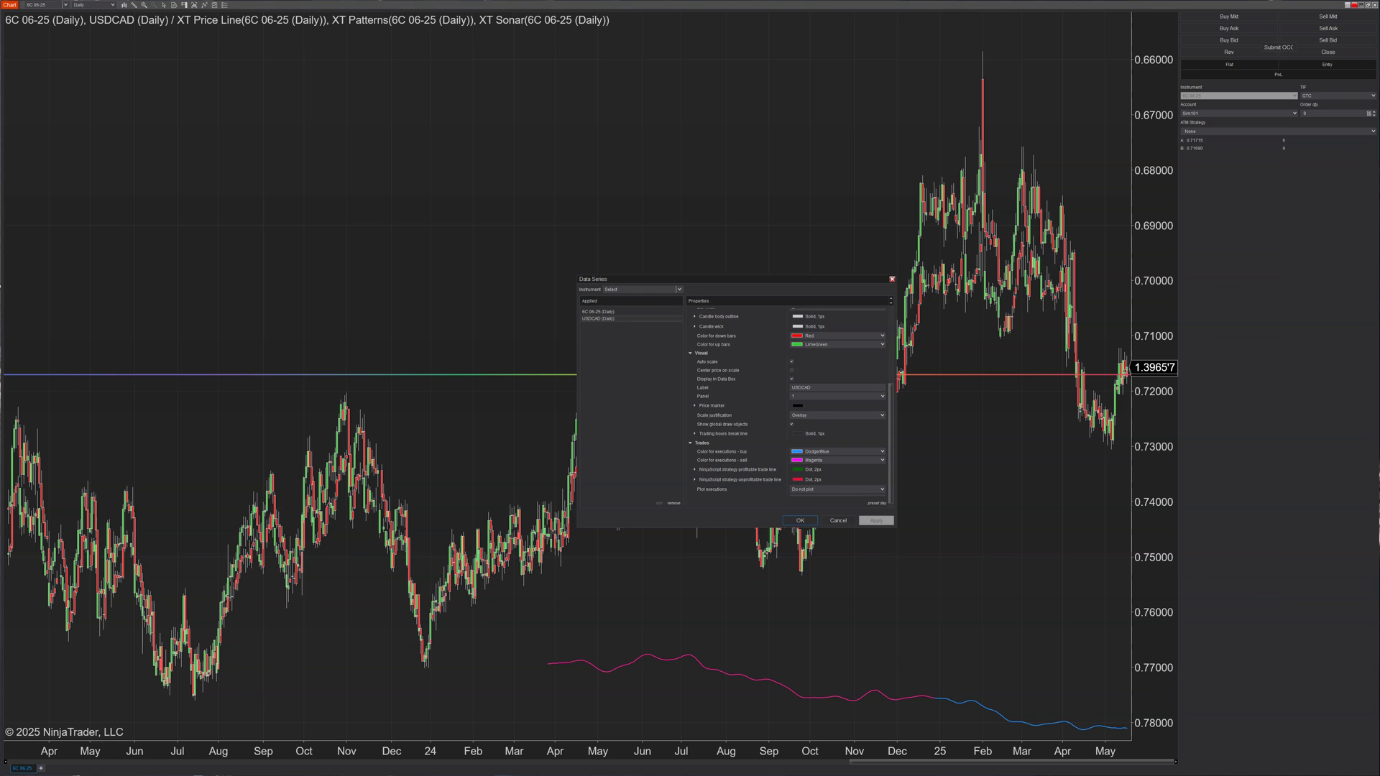
pyautogui.click(800, 520)
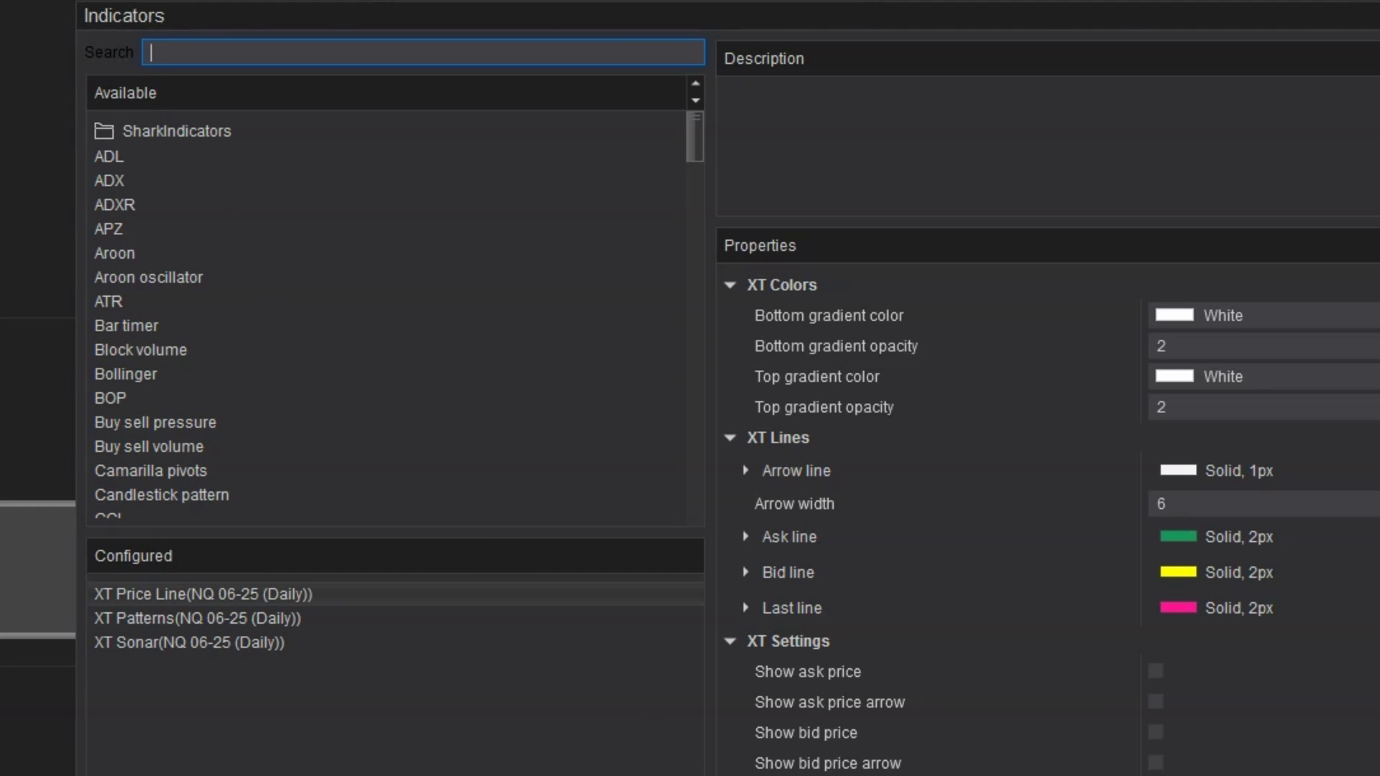
# Filter the available indicators by XT and examine the properties of XT Hurst, XT News Pro, XT Patterns, XT Price Line and XT Performance
pyautogui.write('XT')
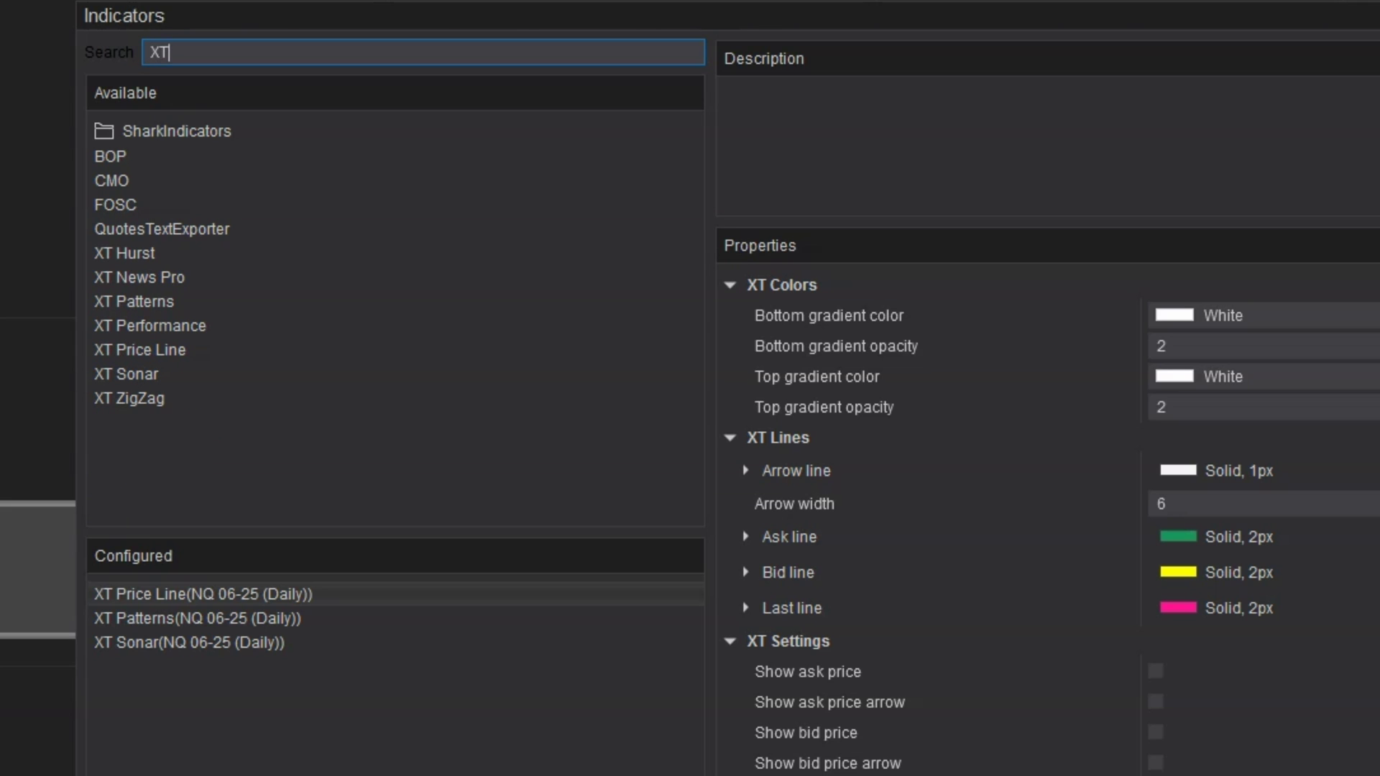
pyautogui.click(125, 253)
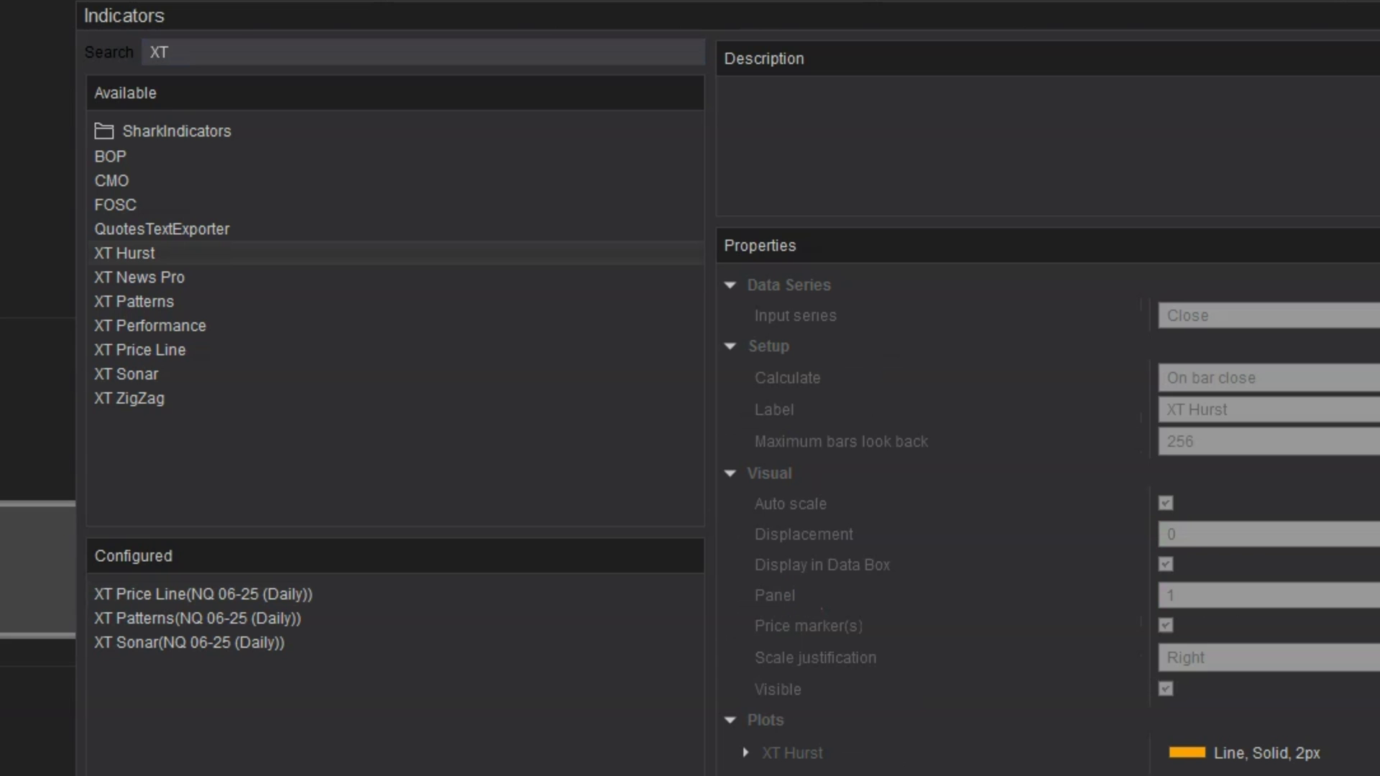
pyautogui.click(150, 326)
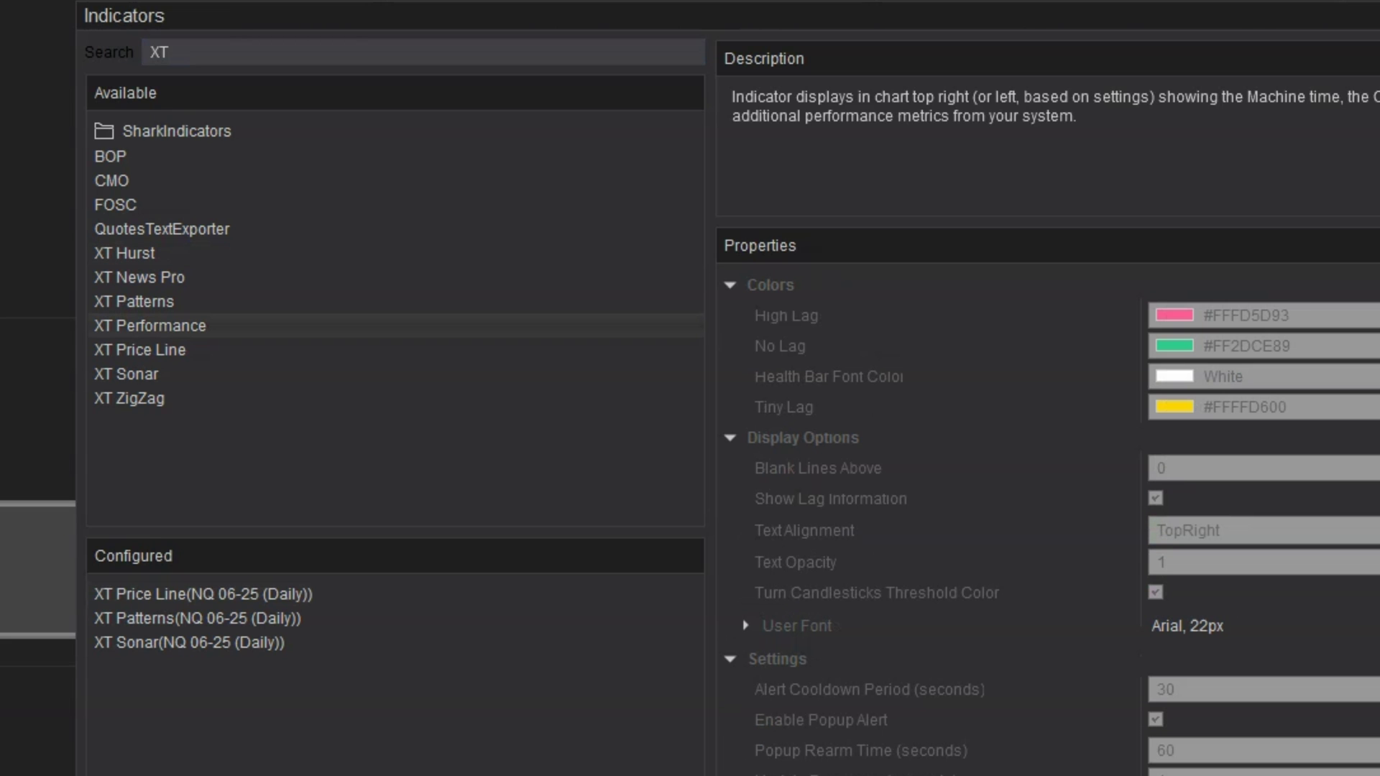
pyautogui.click(140, 350)
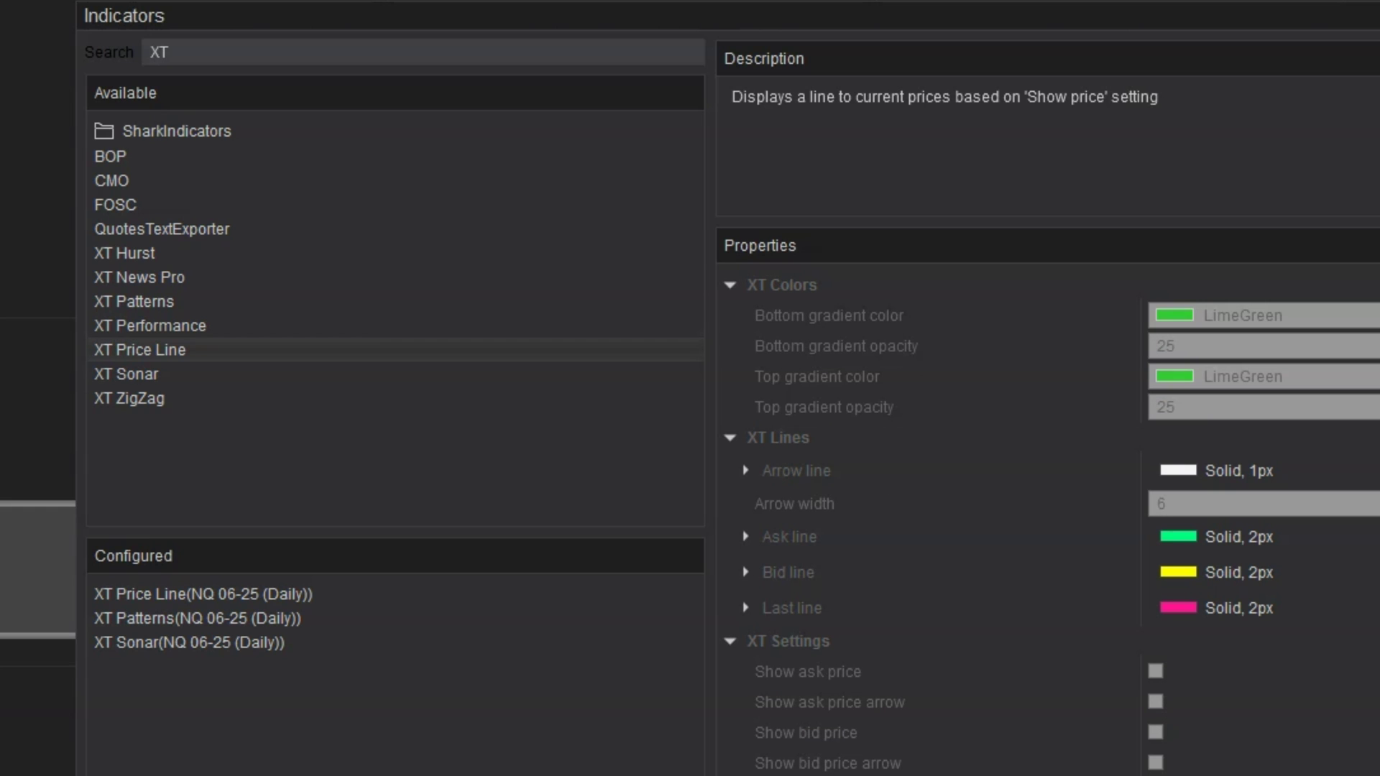
pyautogui.click(140, 278)
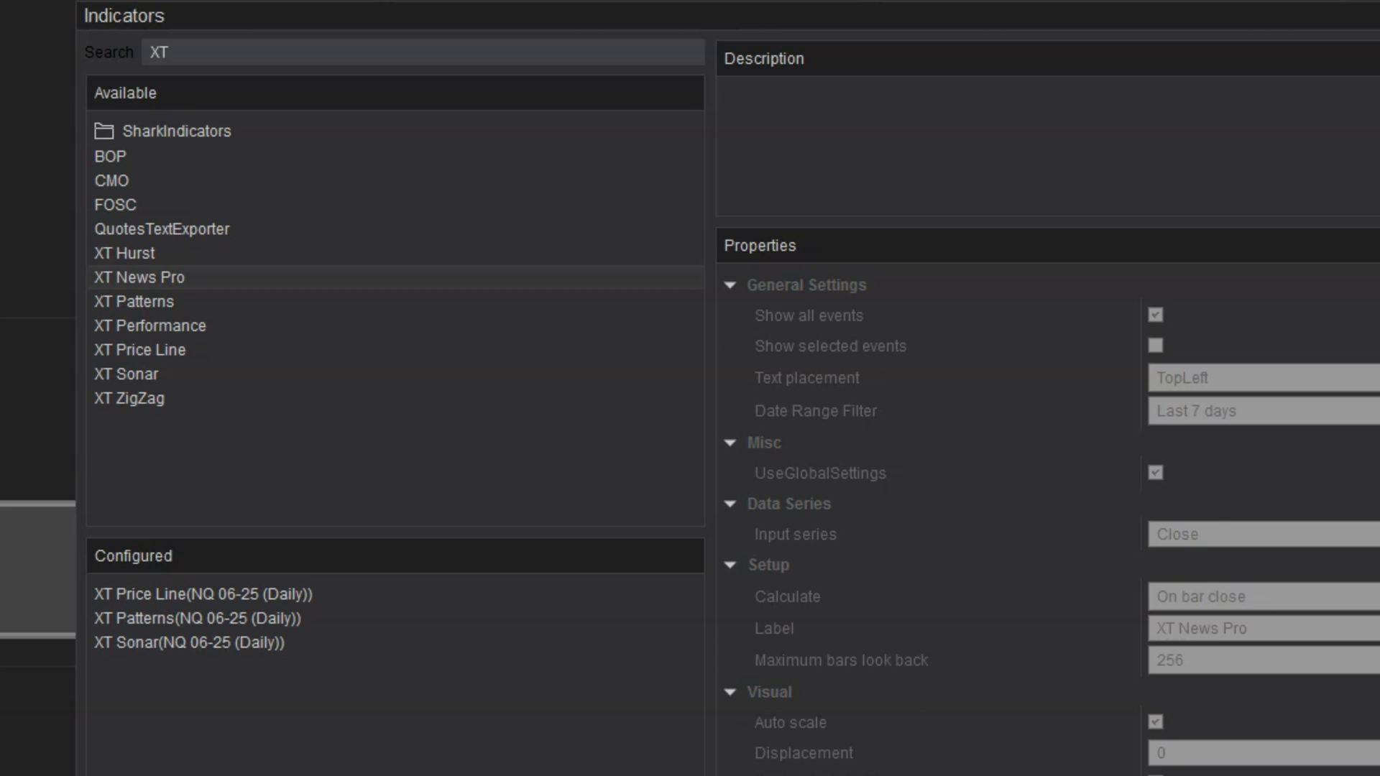
pyautogui.click(150, 326)
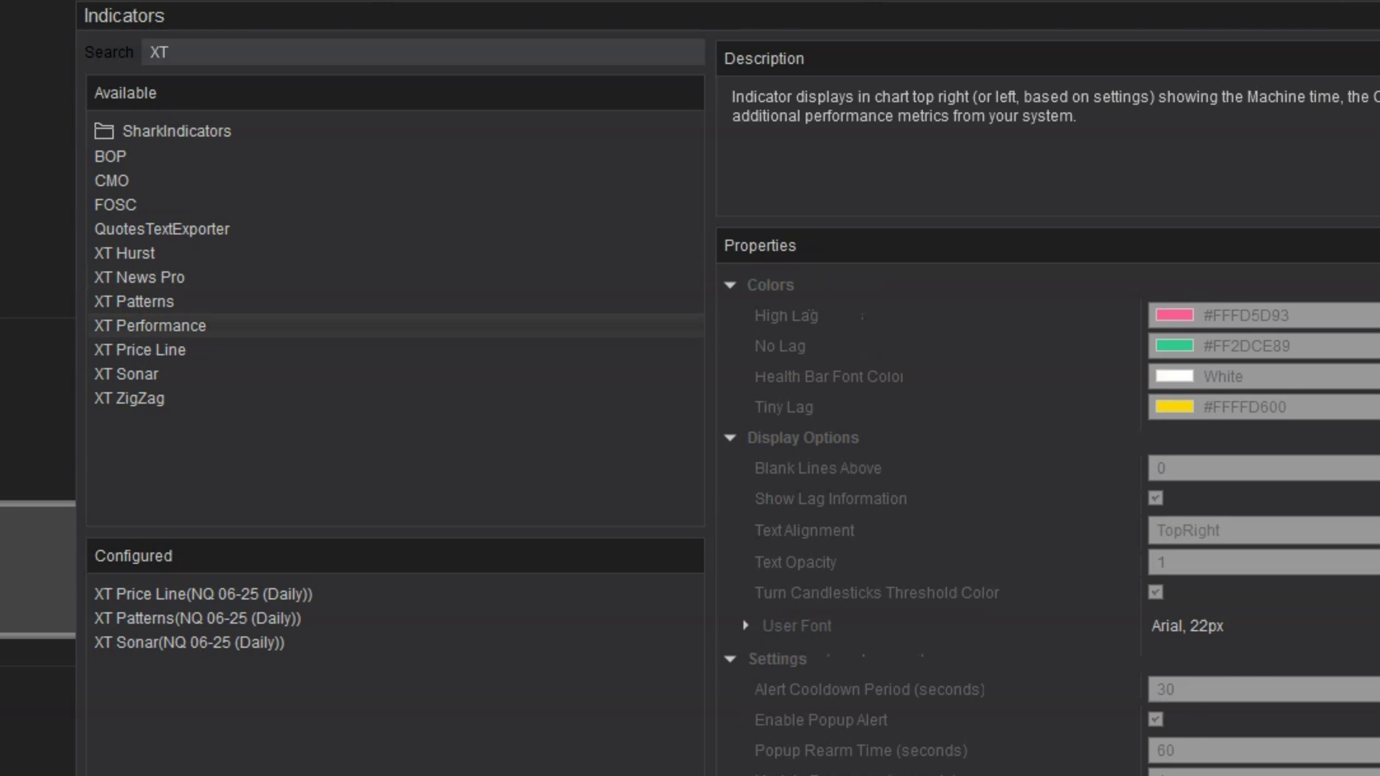
pyautogui.click(135, 302)
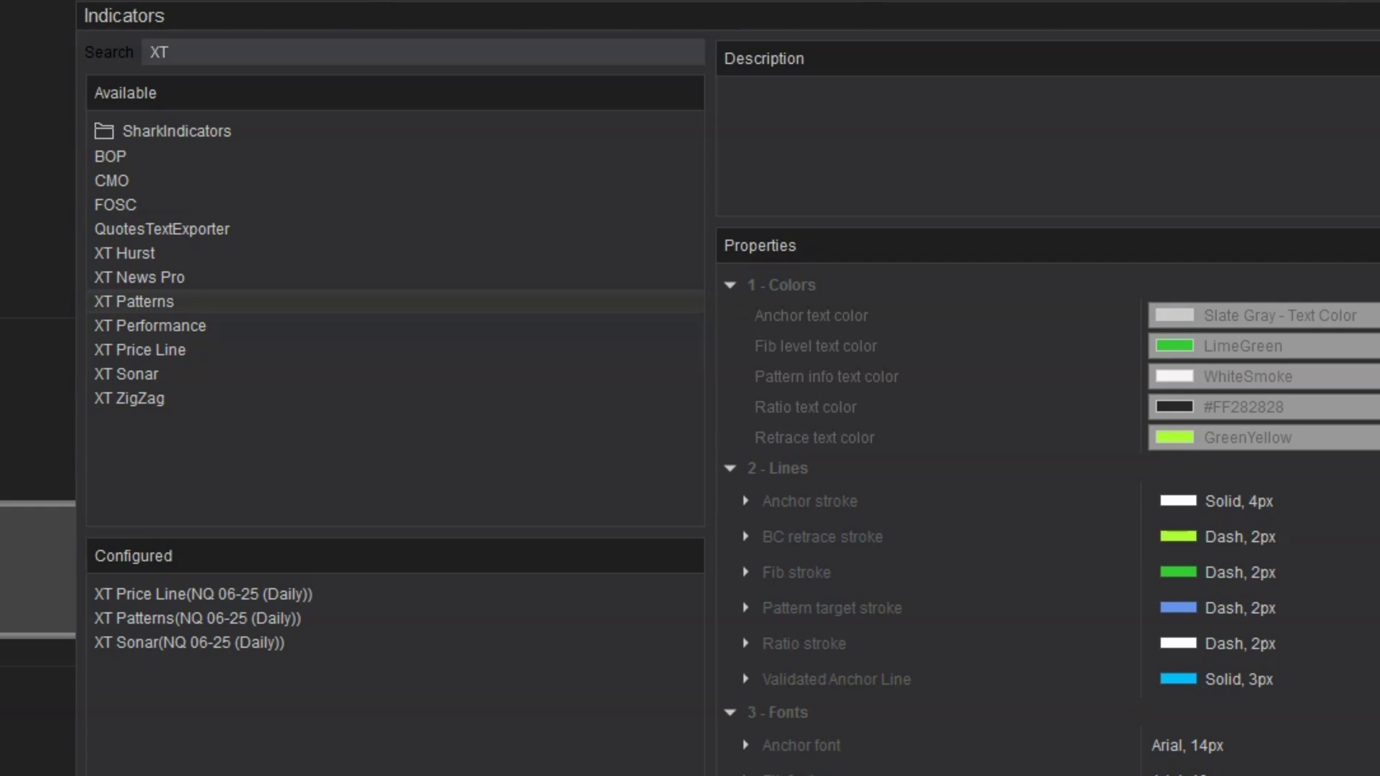
pyautogui.click(150, 327)
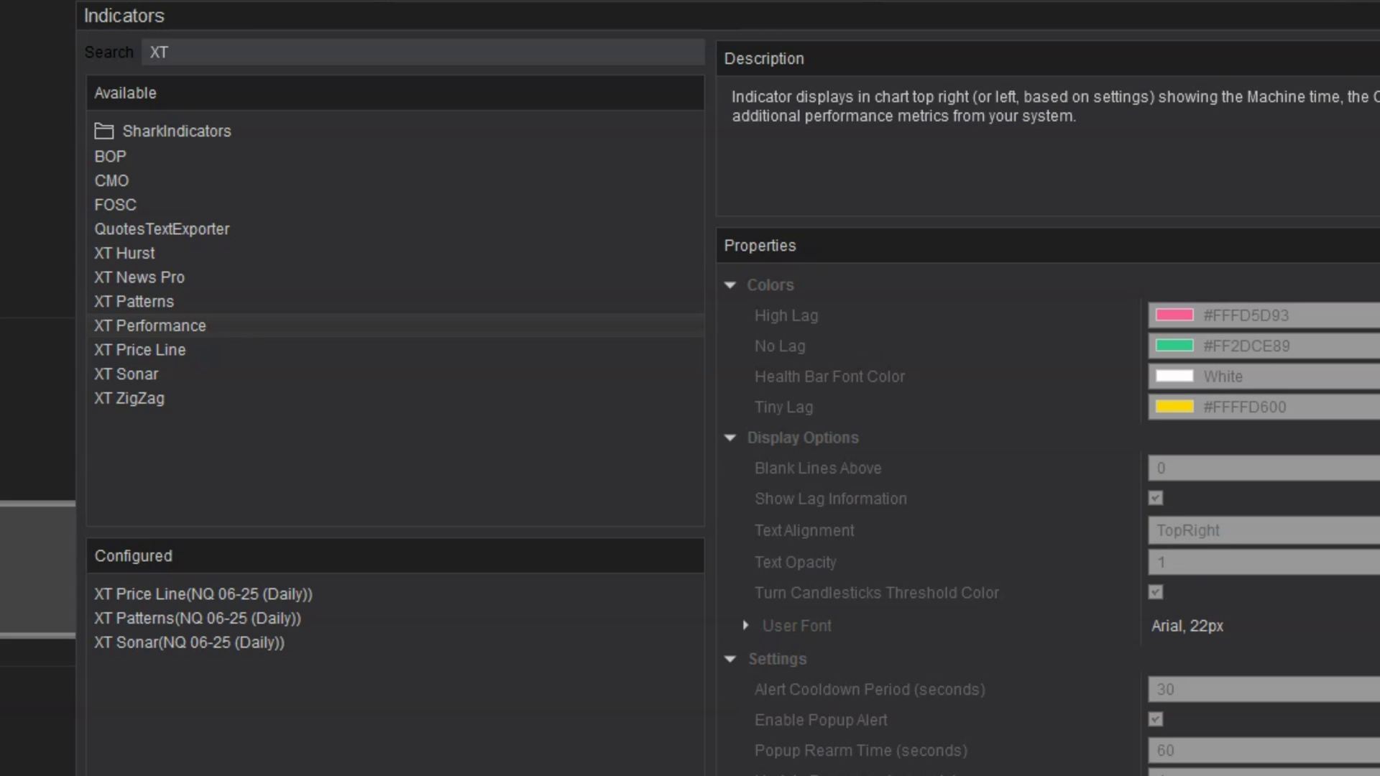
pyautogui.scroll(-6, 1042, 518)
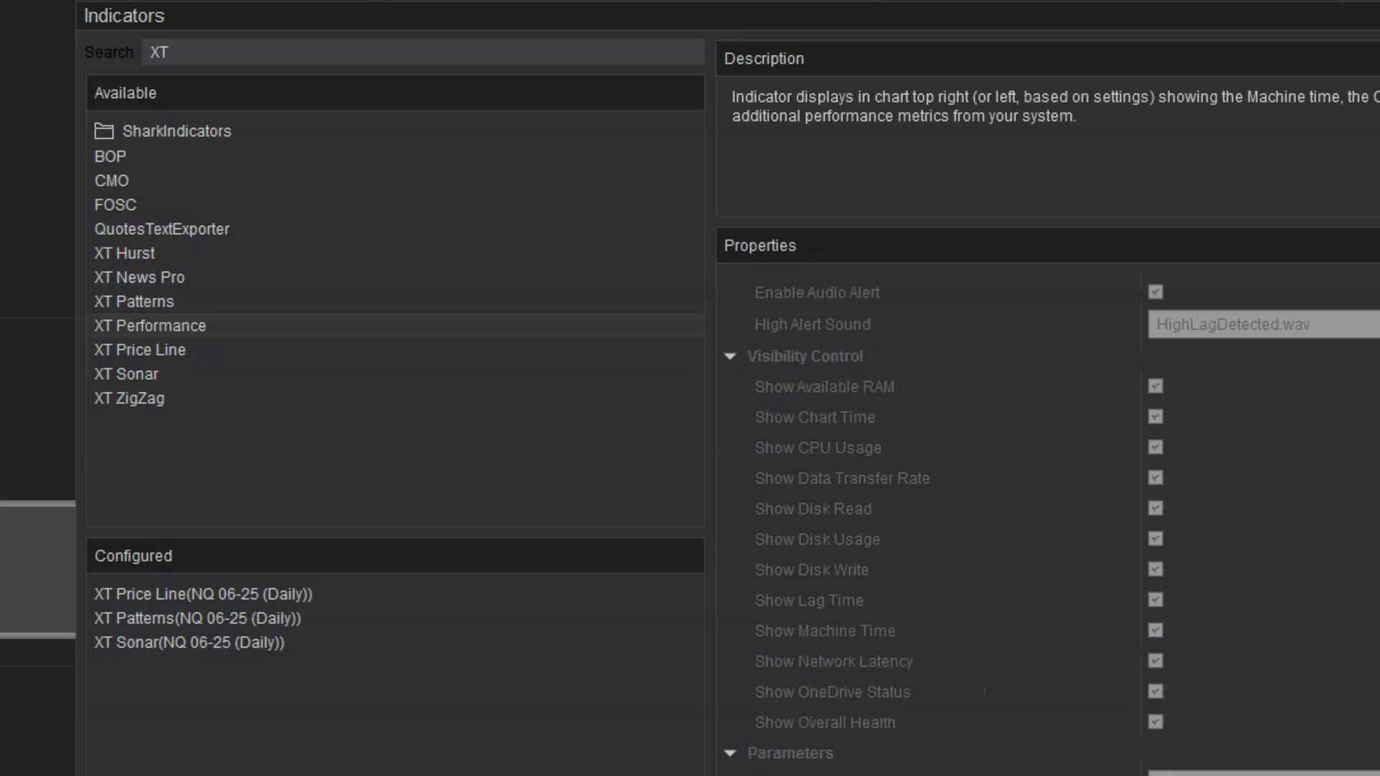
pyautogui.scroll(4, 1042, 517)
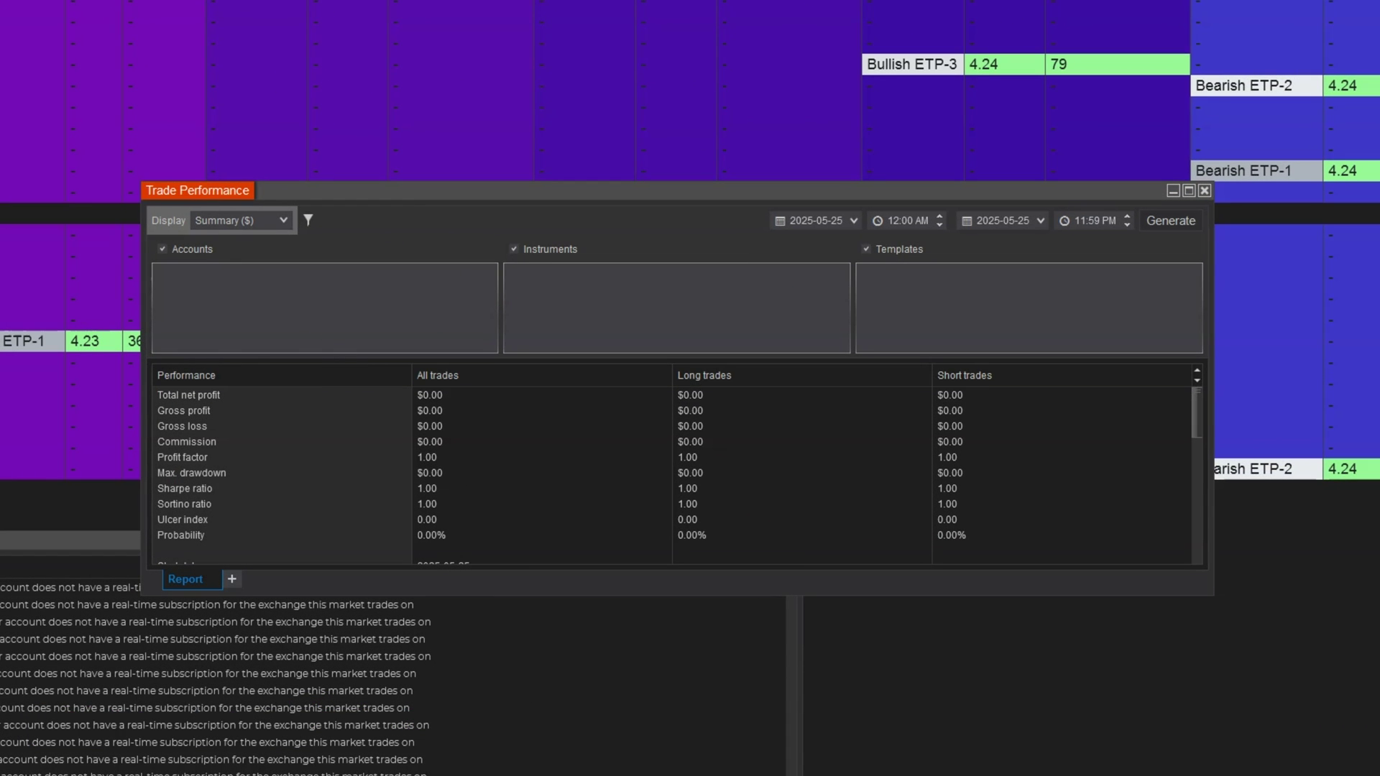
pyautogui.moveTo(827, 221); pyautogui.dragTo(802, 220)
pyautogui.moveTo(1019, 221); pyautogui.dragTo(888, 220)
pyautogui.moveTo(1089, 221); pyautogui.dragTo(1075, 221)
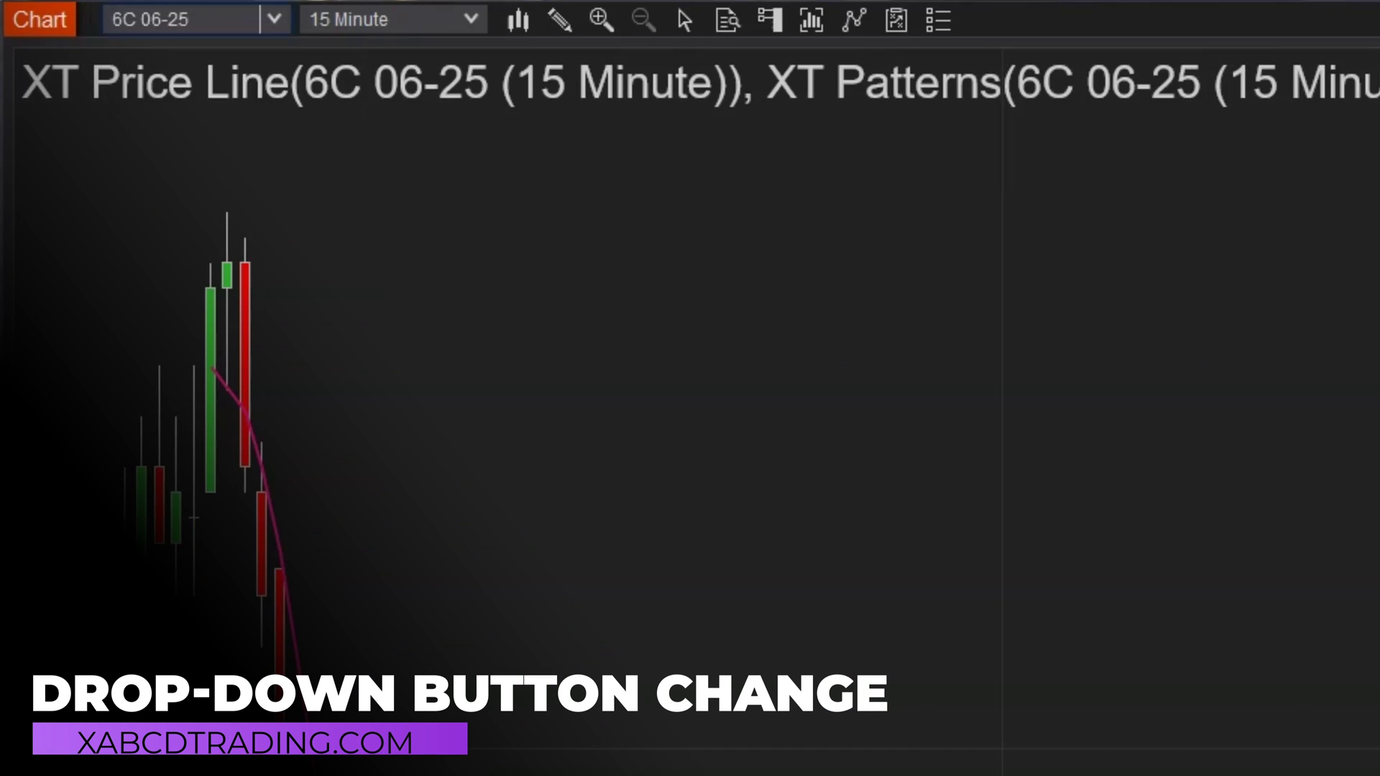
# Open the chart's instrument list to view the recent instruments and instrument categories
pyautogui.click(274, 19)
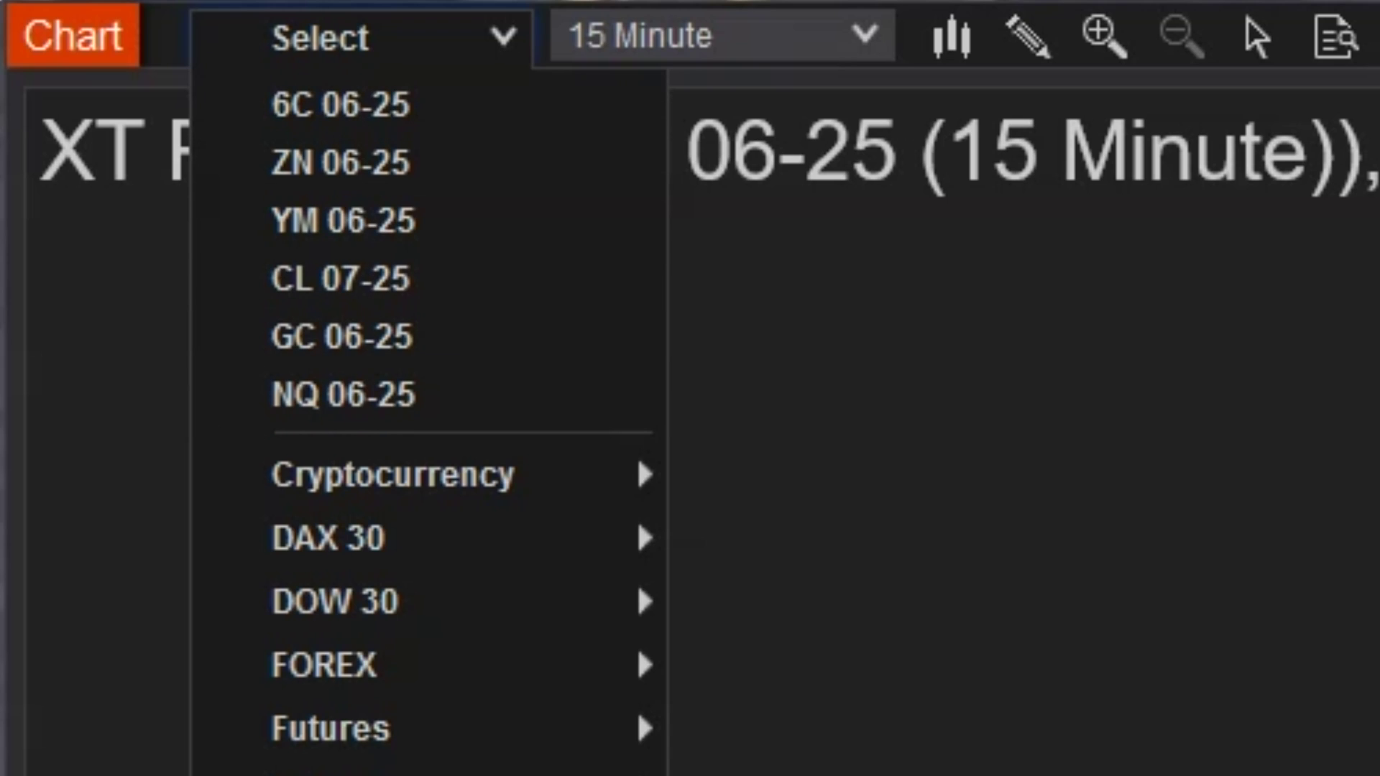
pyautogui.click(638, 102)
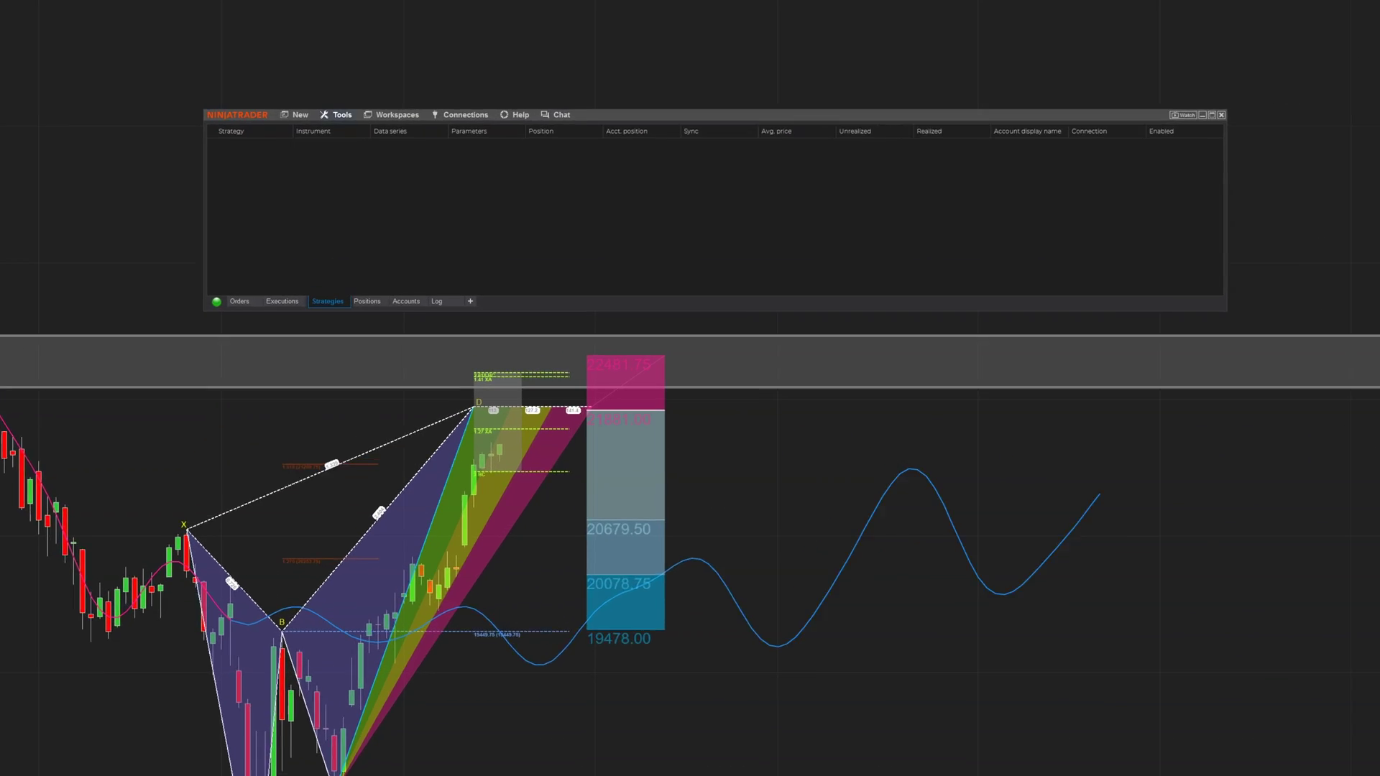
# Remove the +10 custom quantity from the Order Entry hot keys
pyautogui.click(342, 115)
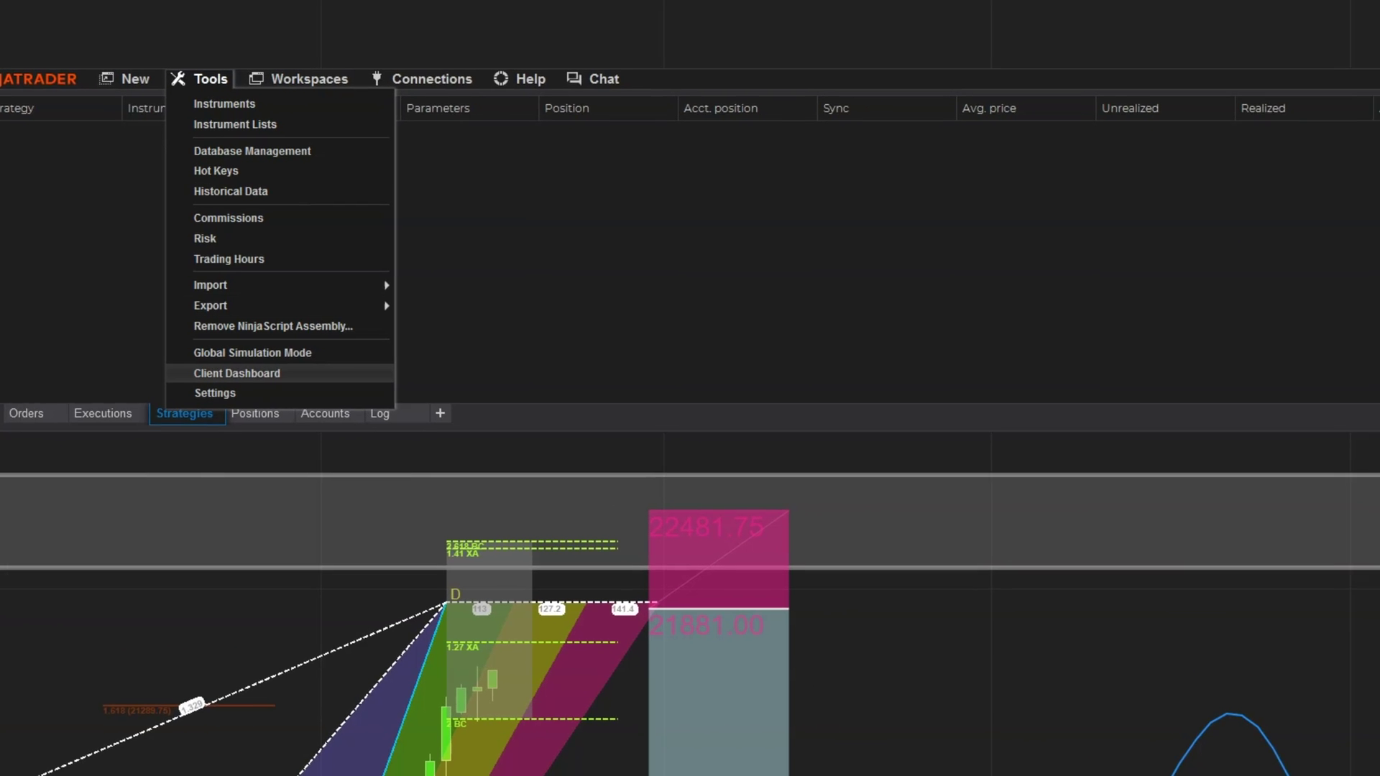
pyautogui.click(216, 171)
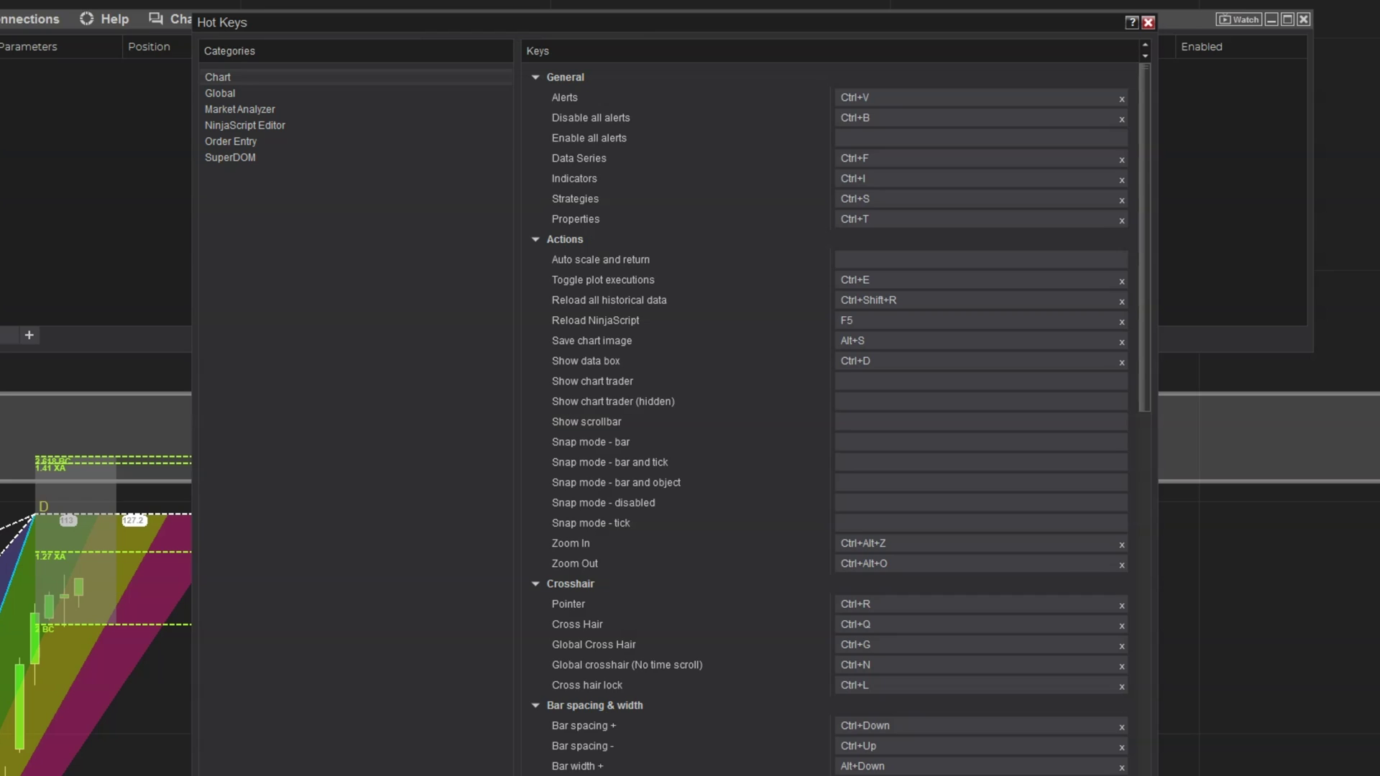
pyautogui.click(231, 142)
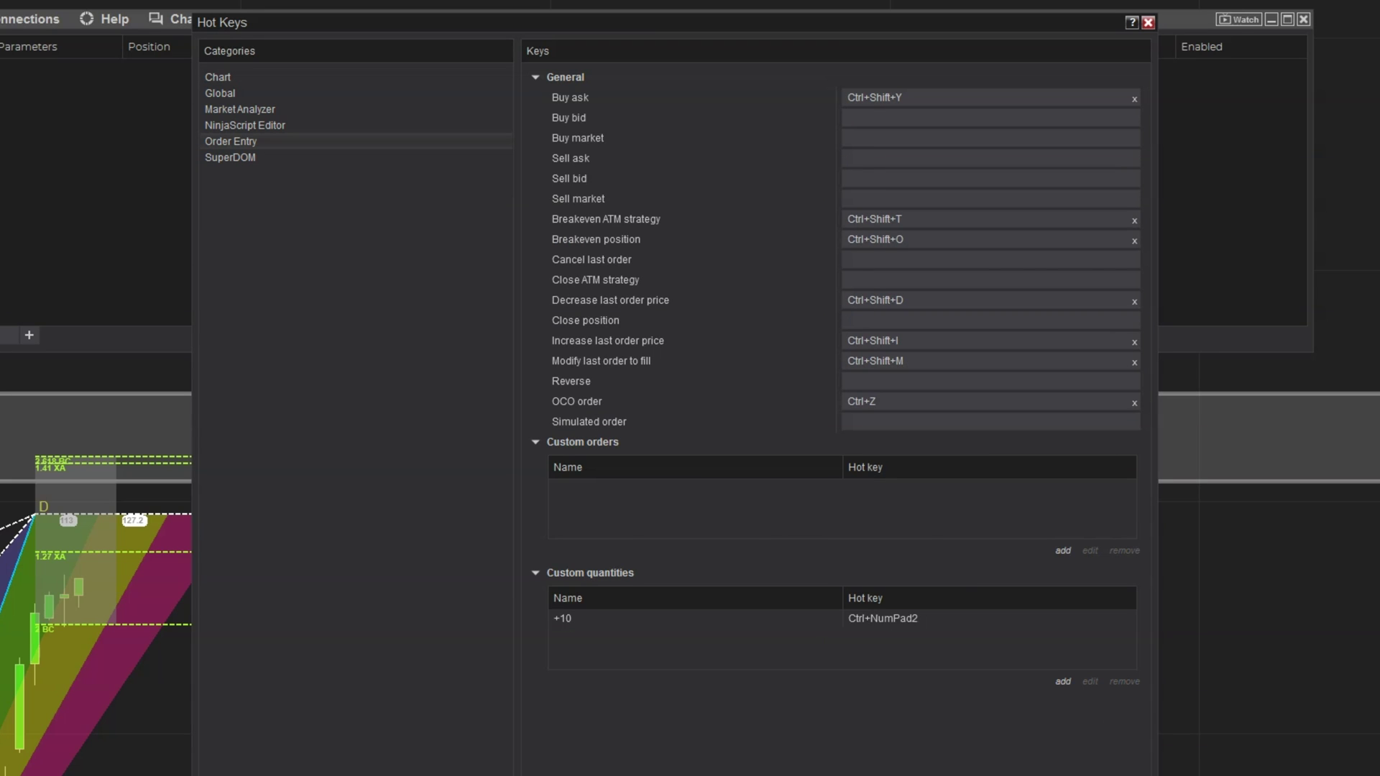
pyautogui.click(843, 619)
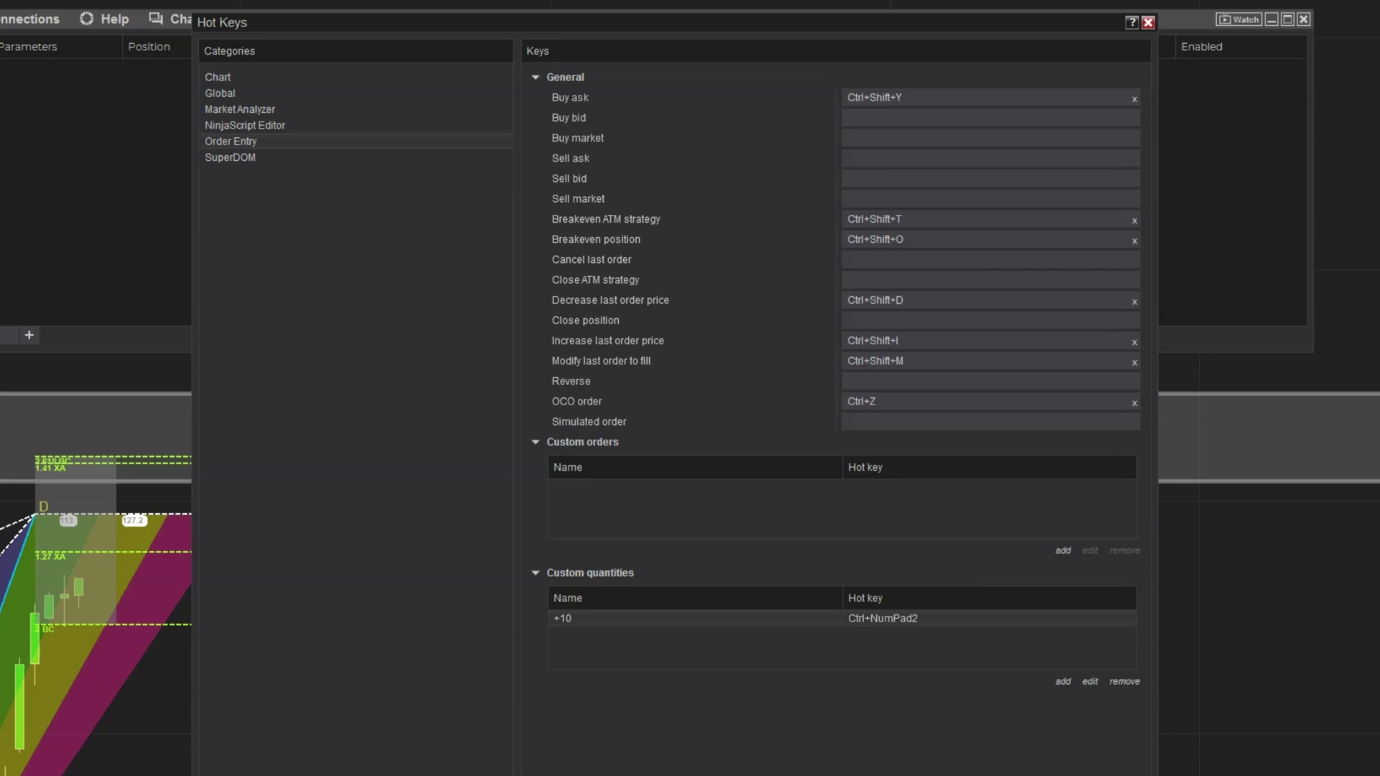
pyautogui.click(1124, 681)
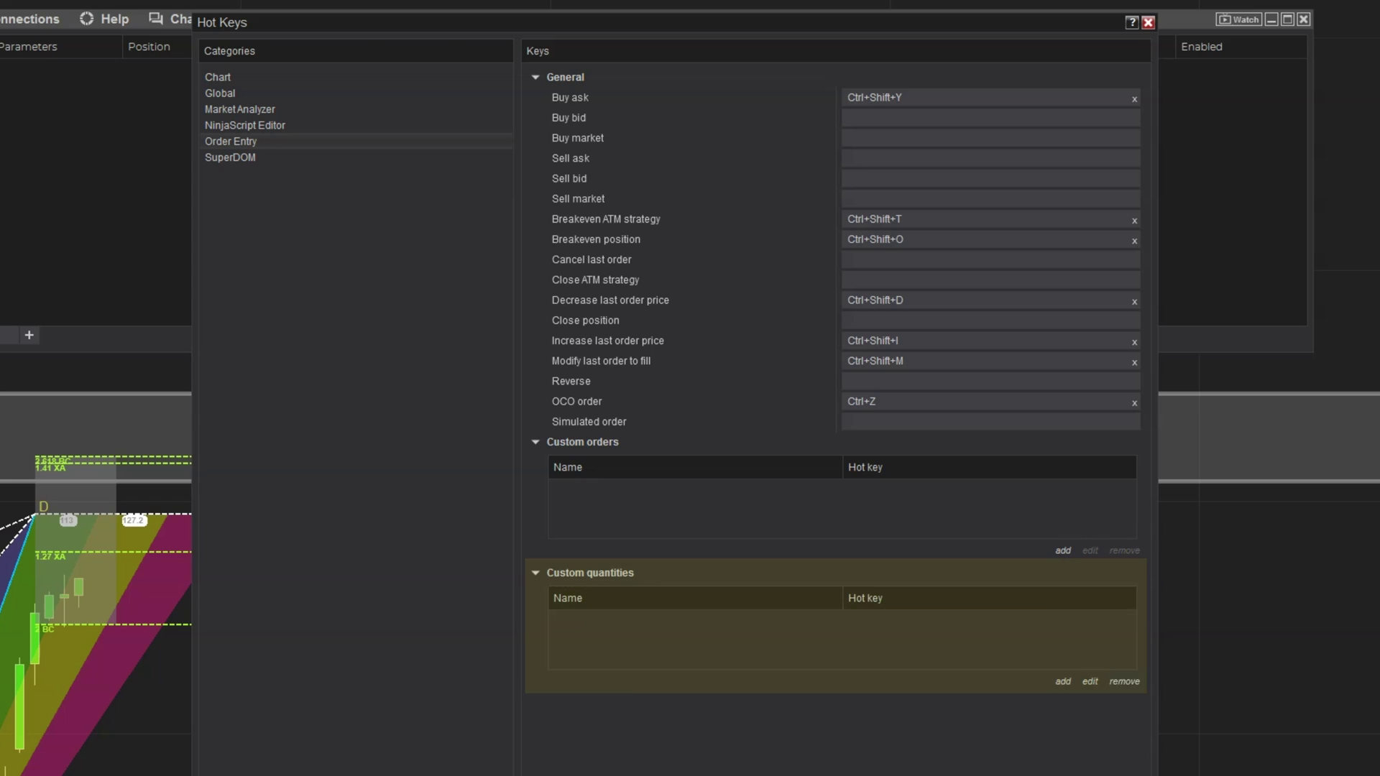
# Add a custom quantity with the Increment action, quantity -10 and hot key Ctrl+NumPad2, and close the hot key settings
pyautogui.click(1063, 550)
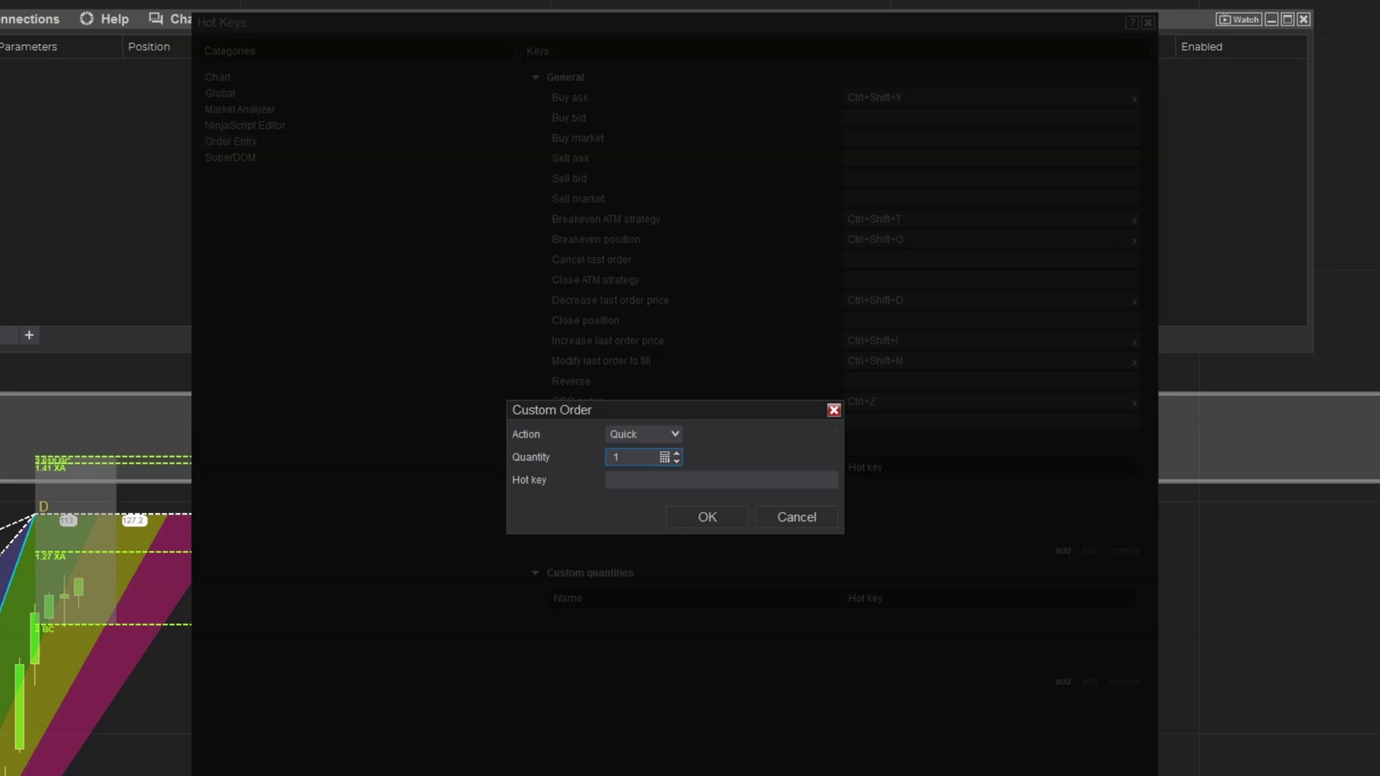
pyautogui.click(644, 434)
pyautogui.click(636, 472)
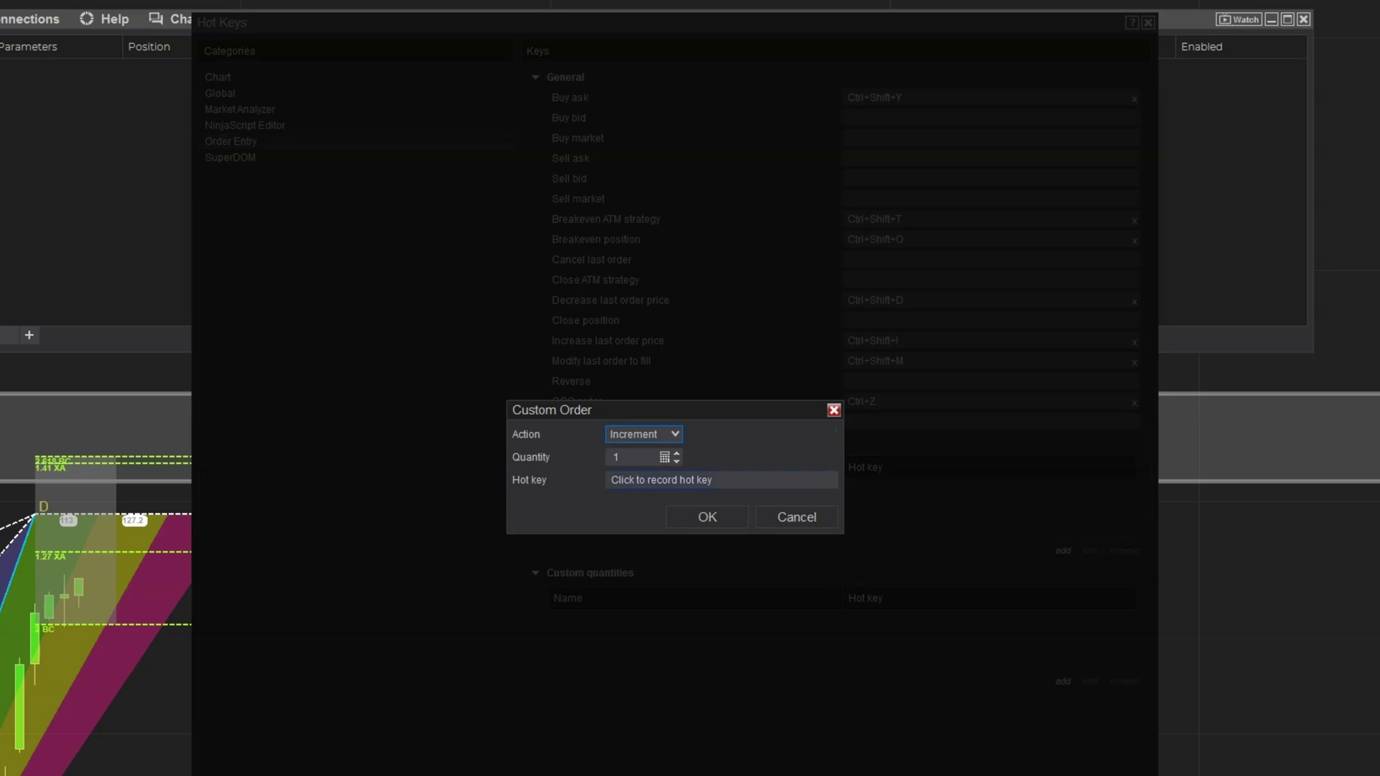
pyautogui.click(633, 457)
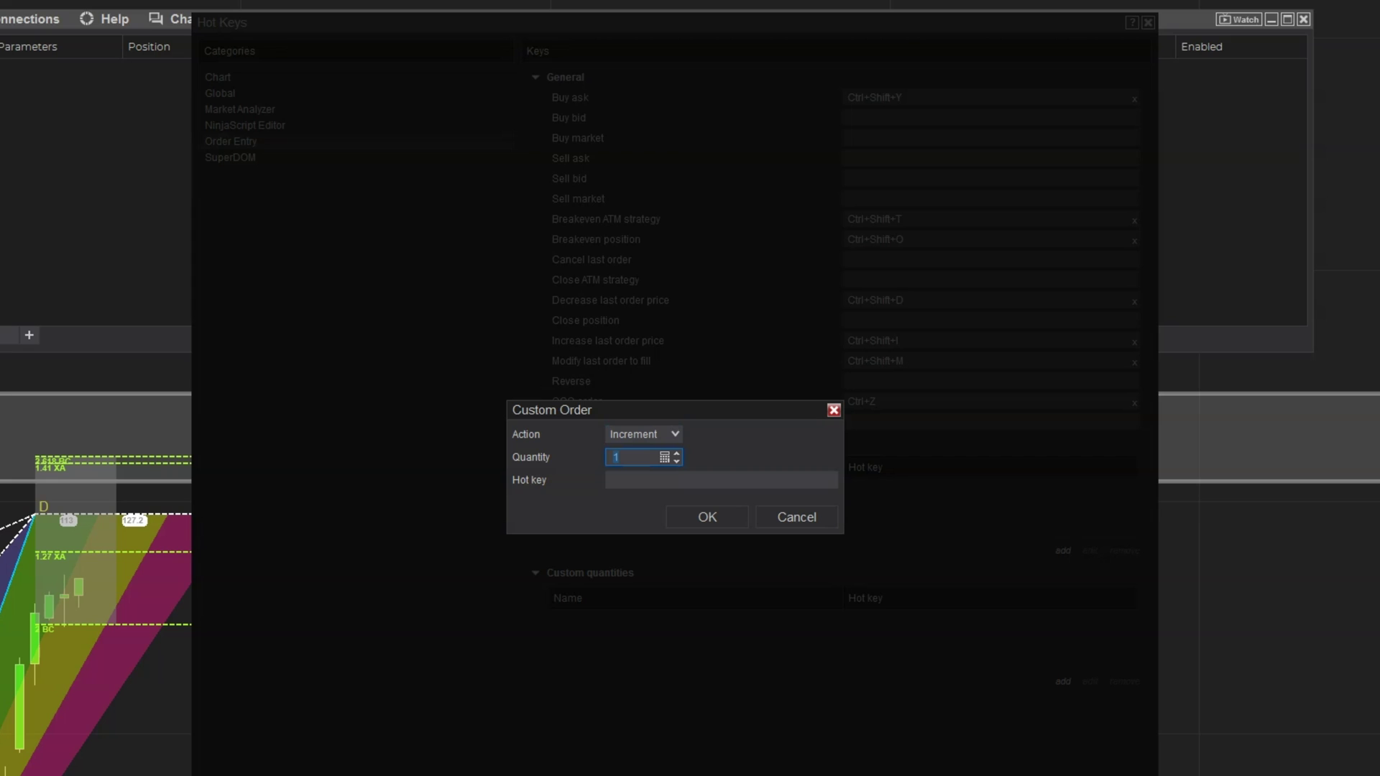
pyautogui.write('-10')
pyautogui.click(721, 480)
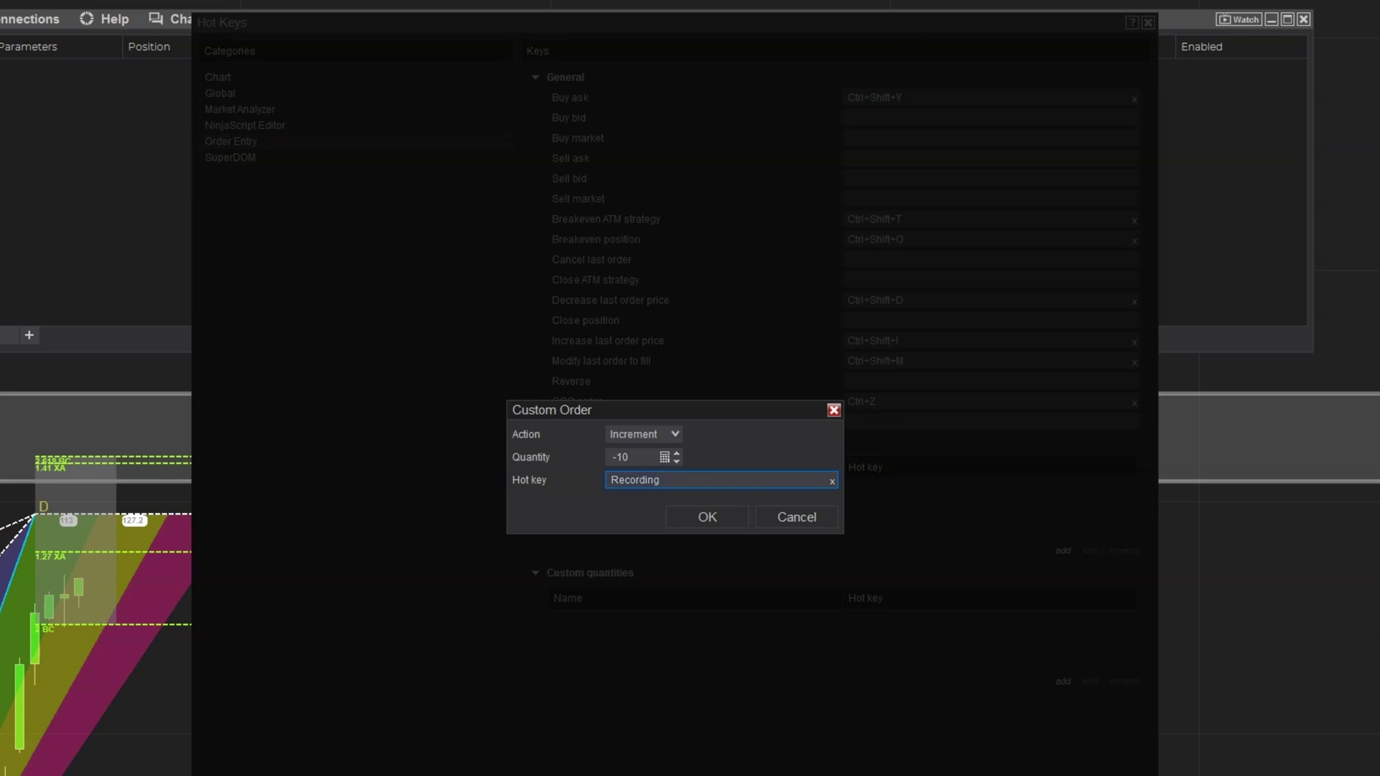
pyautogui.press('ctrl+KP_2')
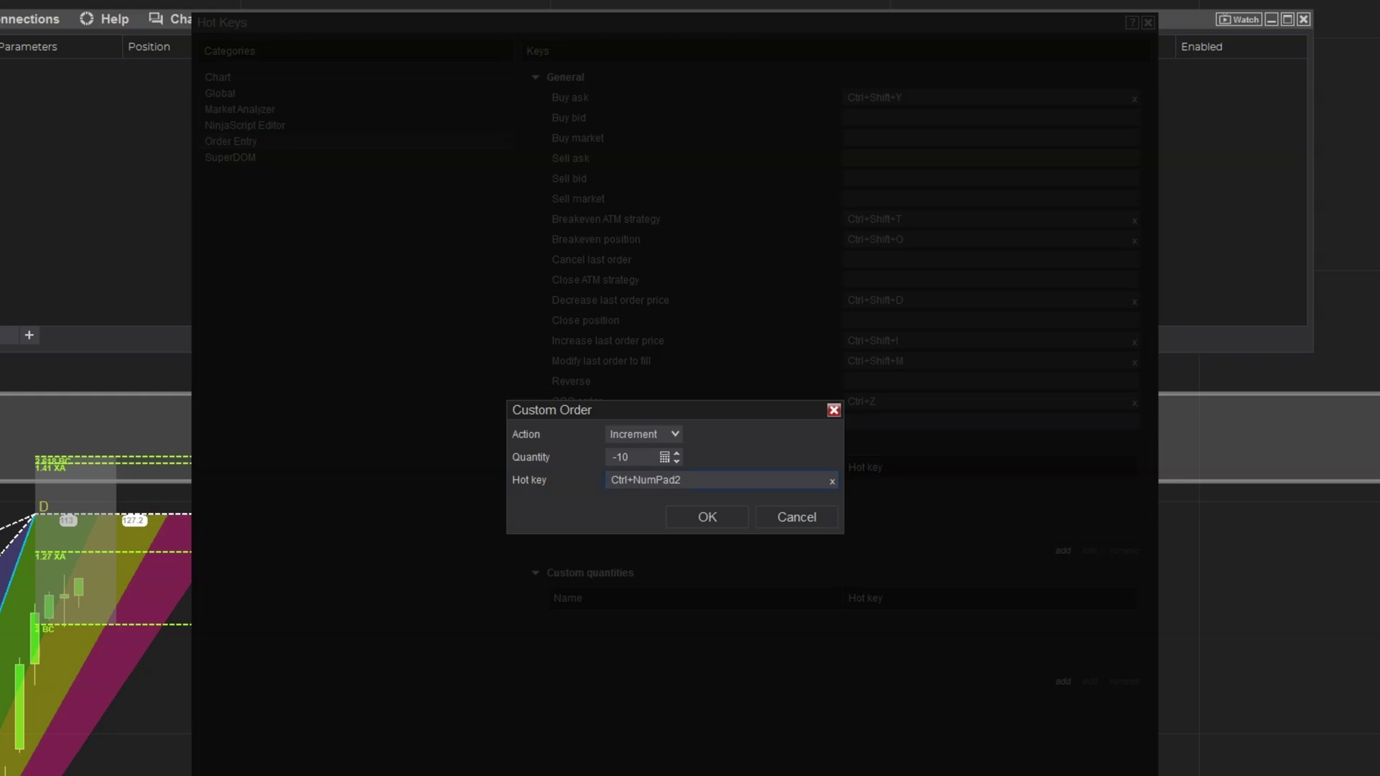
pyautogui.click(707, 517)
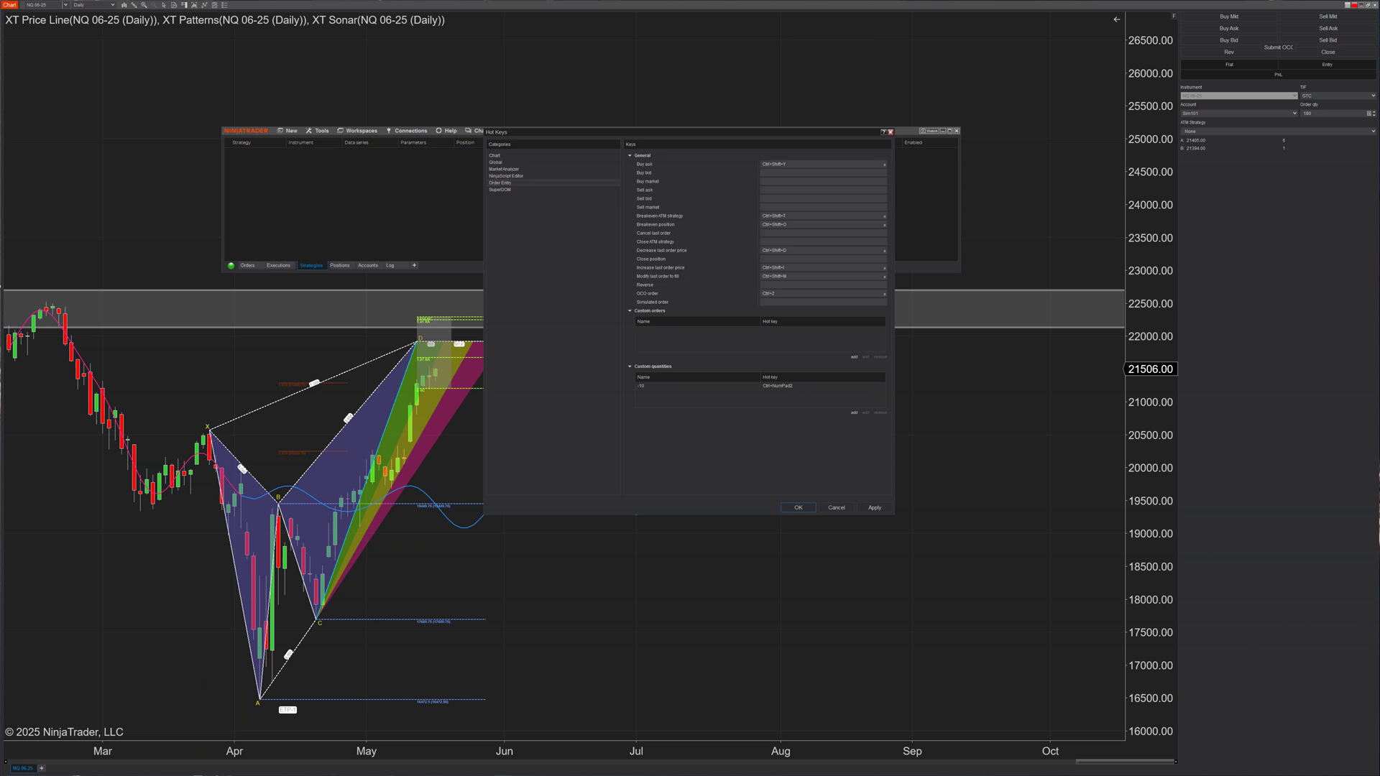
pyautogui.click(1148, 22)
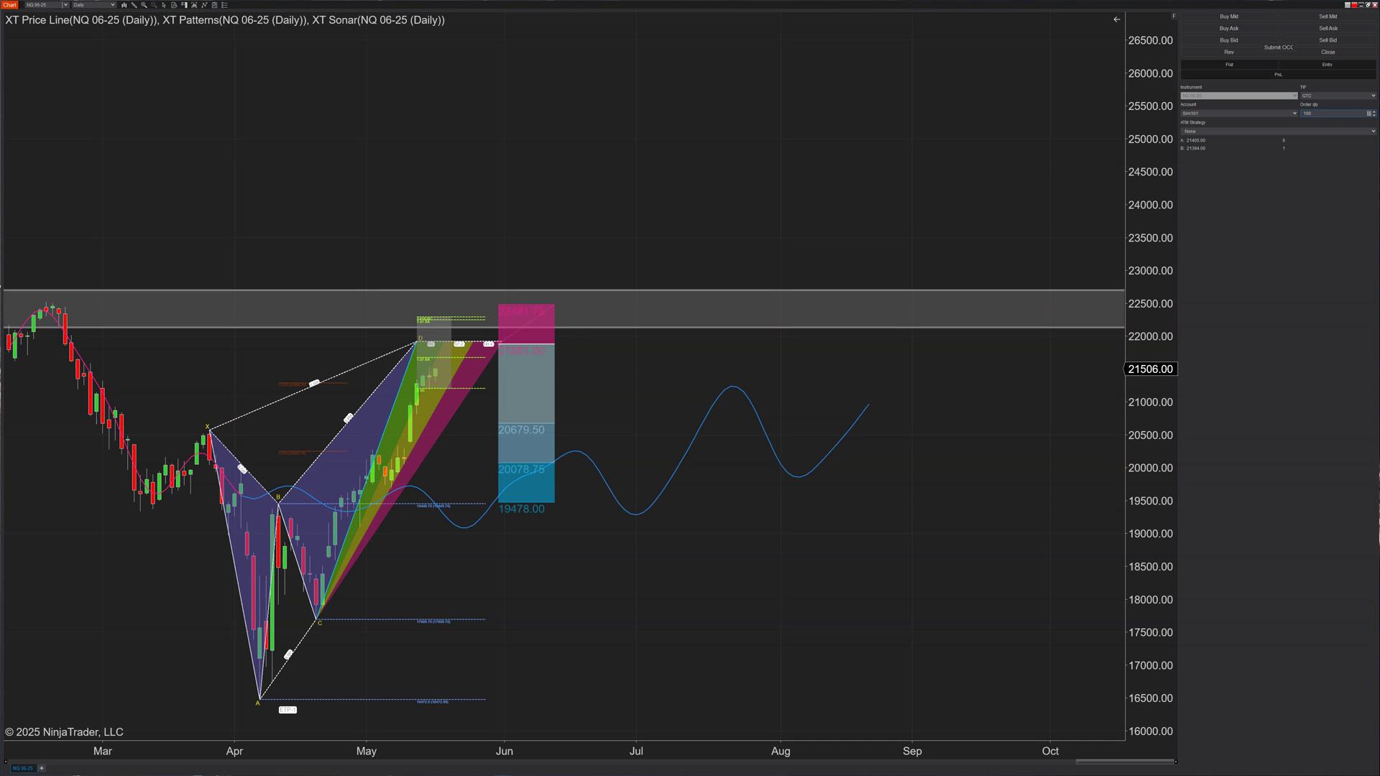
# Lower the chart's order quantity six times in steps of 10 with the Ctrl+NumPad2 hot key
pyautogui.press('ctrl+KP_2')
pyautogui.press('ctrl+KP_2')
pyautogui.press('ctrl+KP_2')
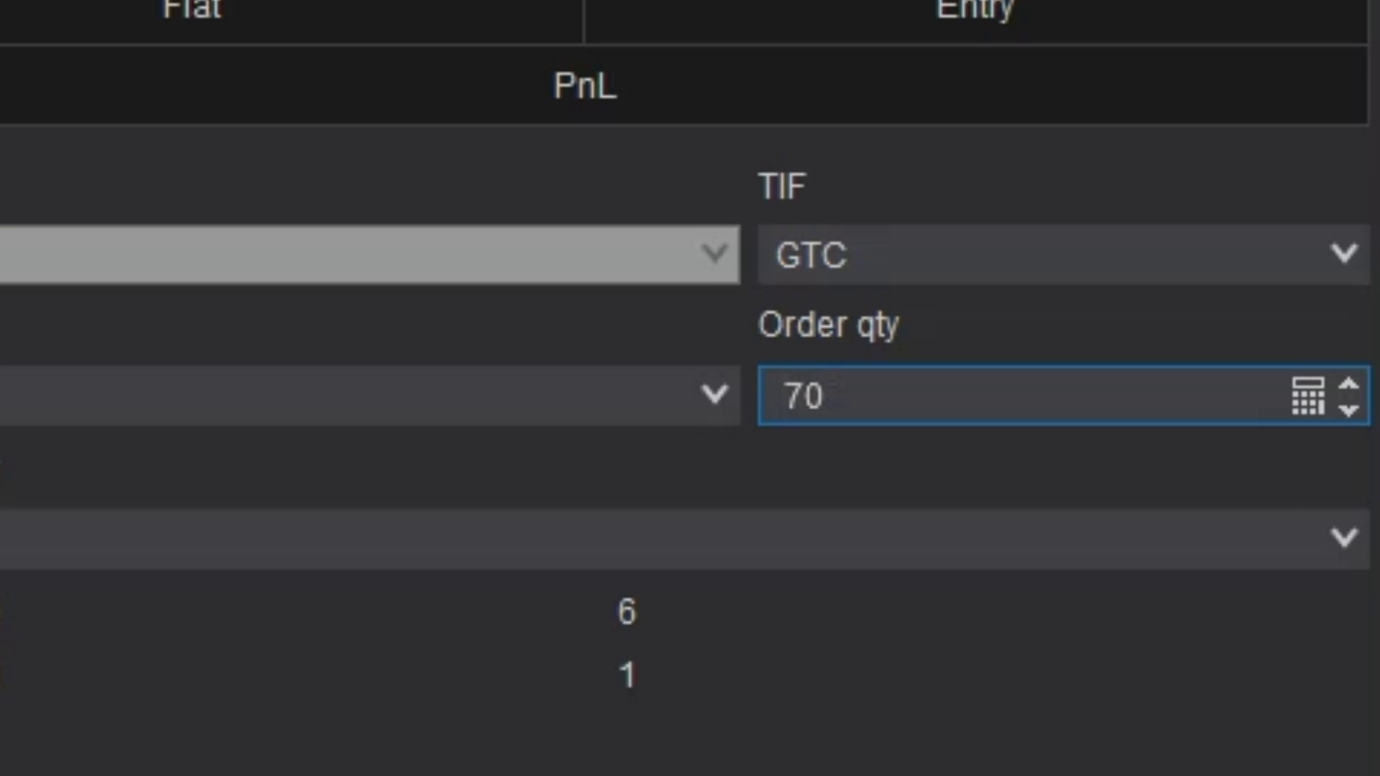
pyautogui.press('ctrl+KP_2')
pyautogui.press('ctrl+KP_2')
pyautogui.press('ctrl+KP_2')
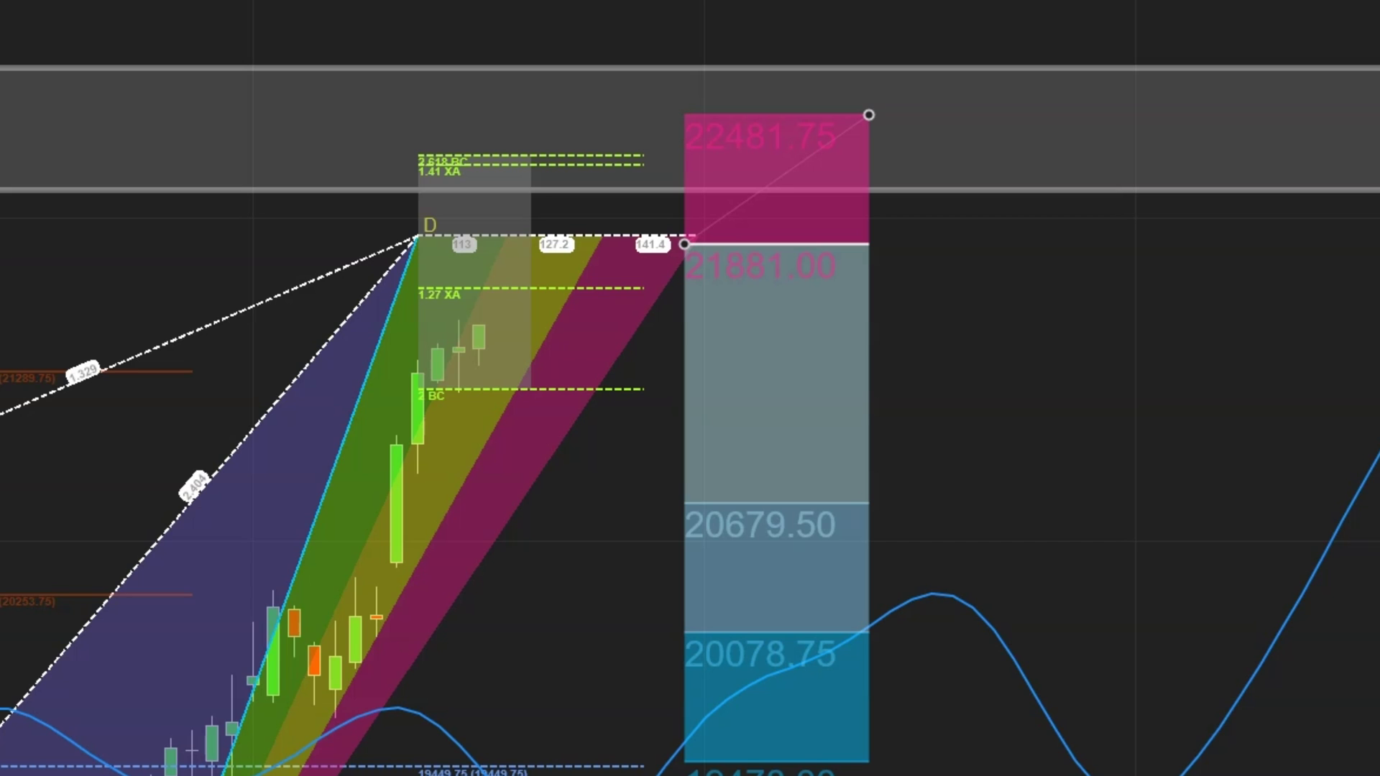
# Move the upper anchor of the risk-reward drawing to a higher price
pyautogui.moveTo(869, 115); pyautogui.dragTo(869, 64)
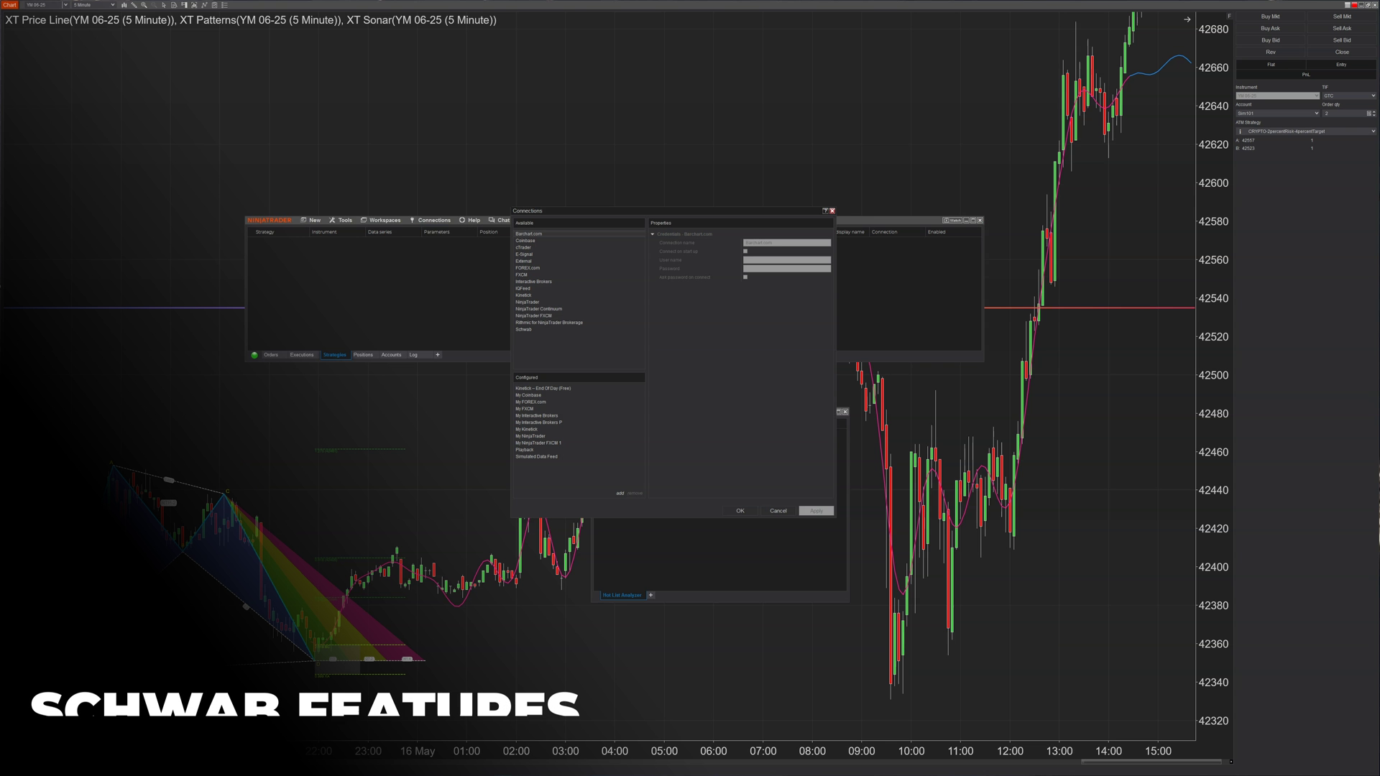
# Add a Schwab connection to view its credential settings, and leave the connections setup without applying it
pyautogui.doubleClick(524, 329)
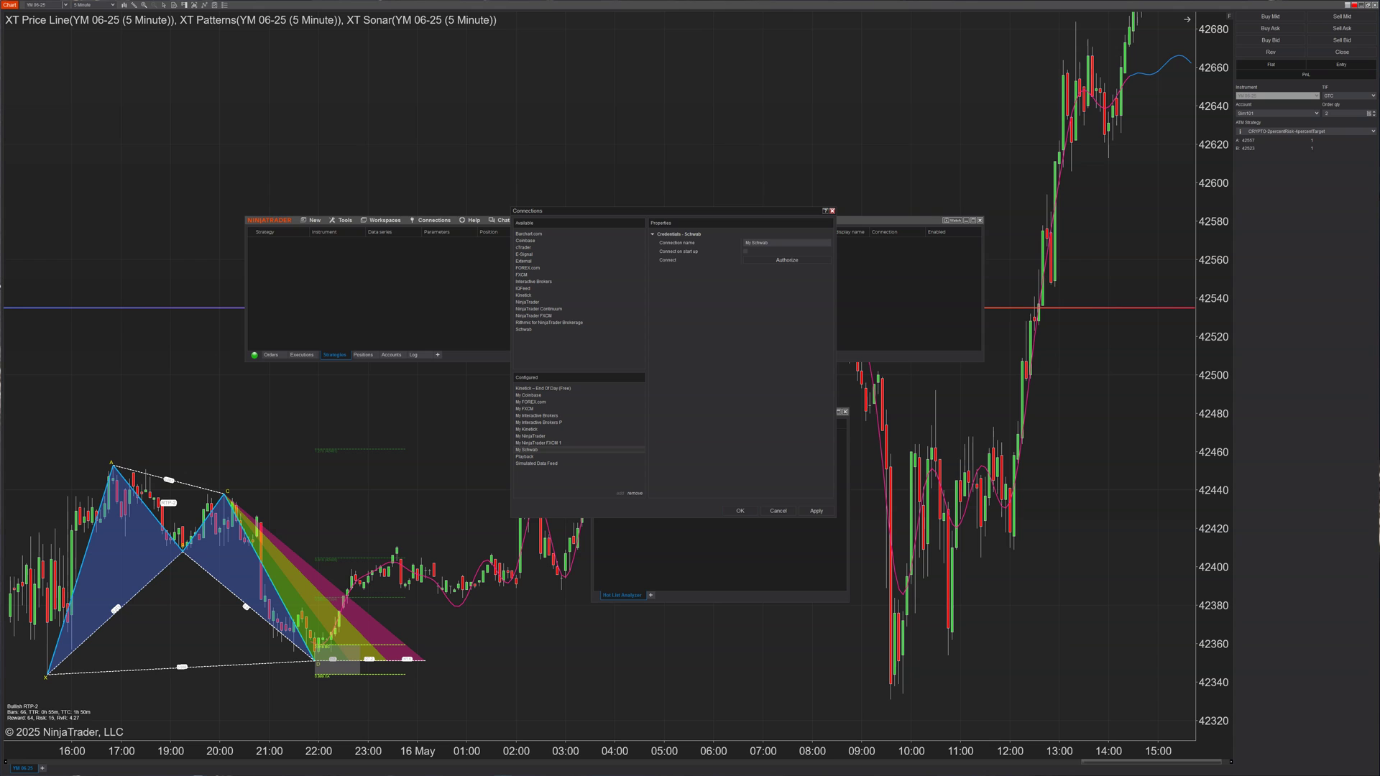
pyautogui.press('Escape')
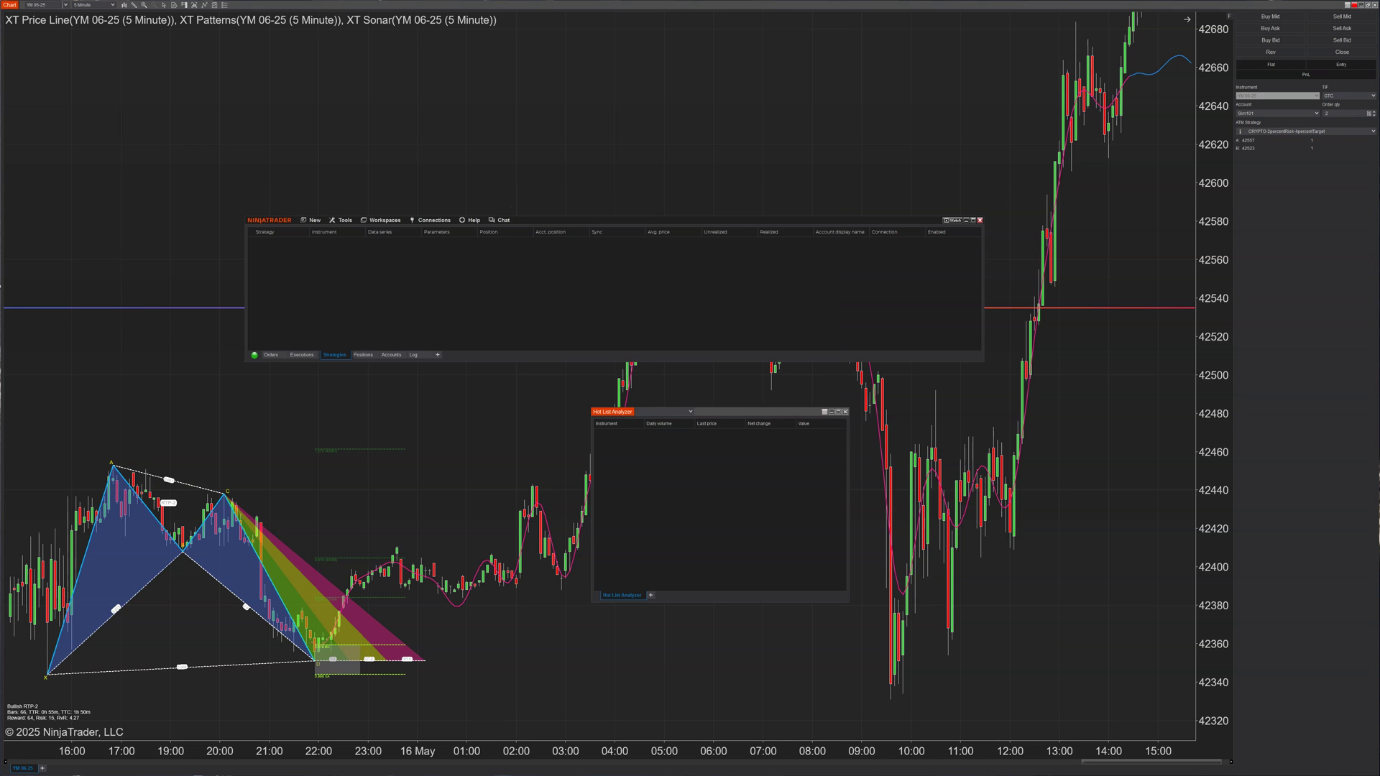
# View the Hot List Analyzer's hot list choices and open a new Hot List Analyzer
pyautogui.click(689, 412)
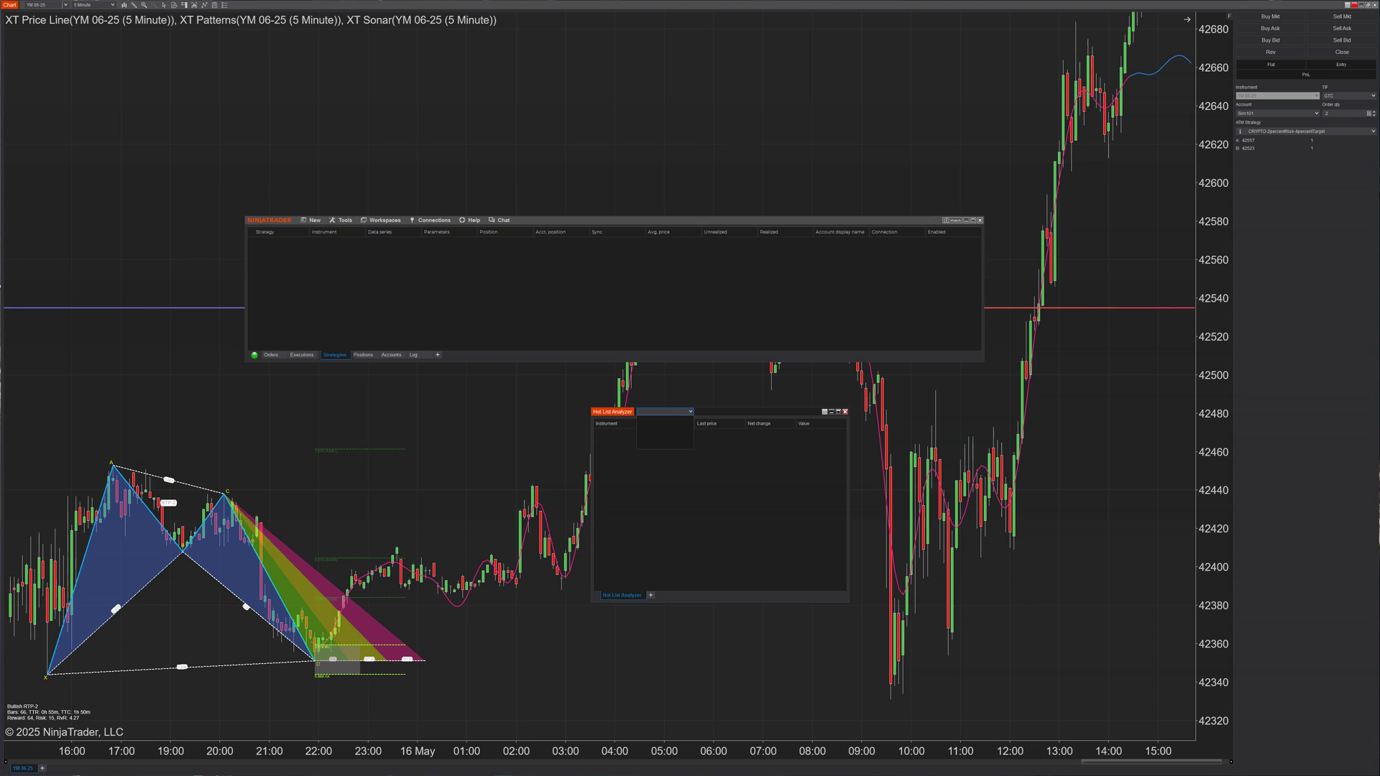
pyautogui.click(314, 220)
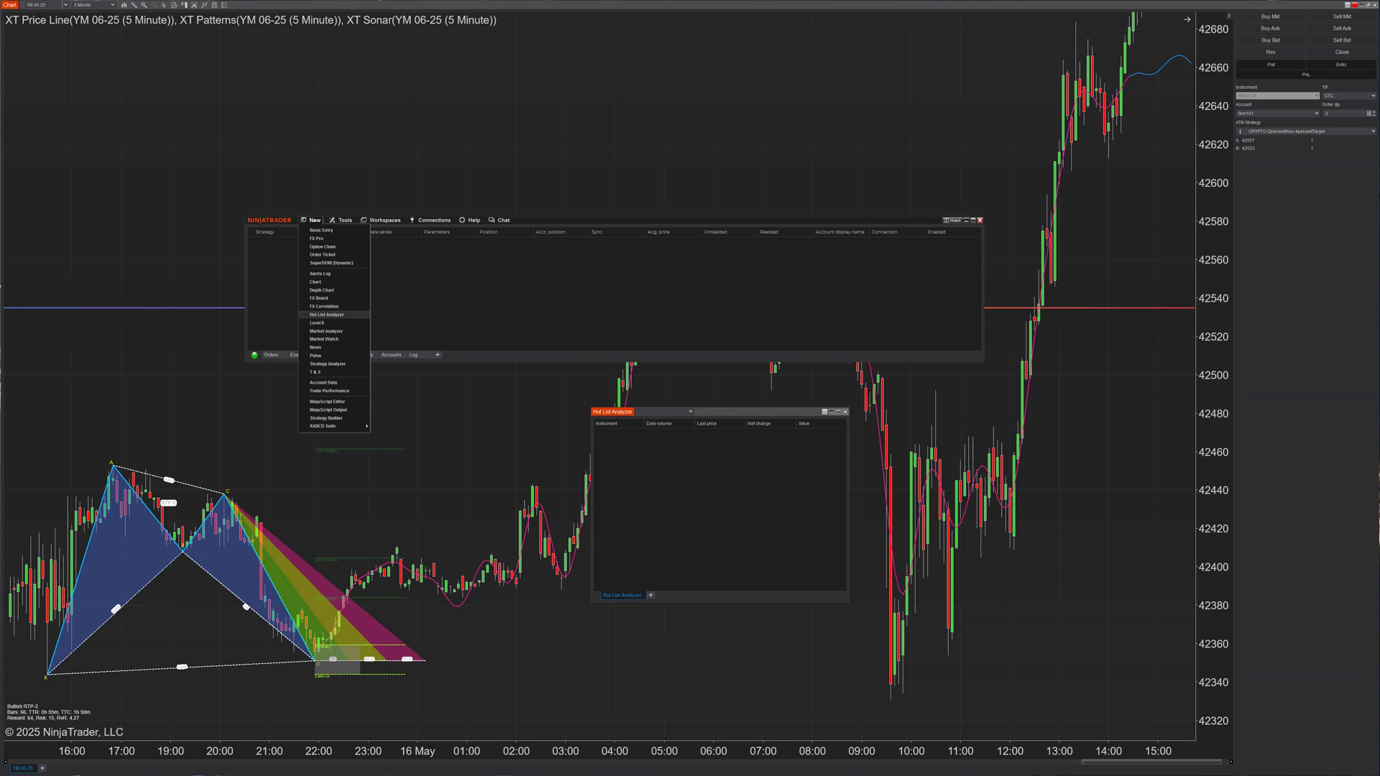
pyautogui.click(327, 315)
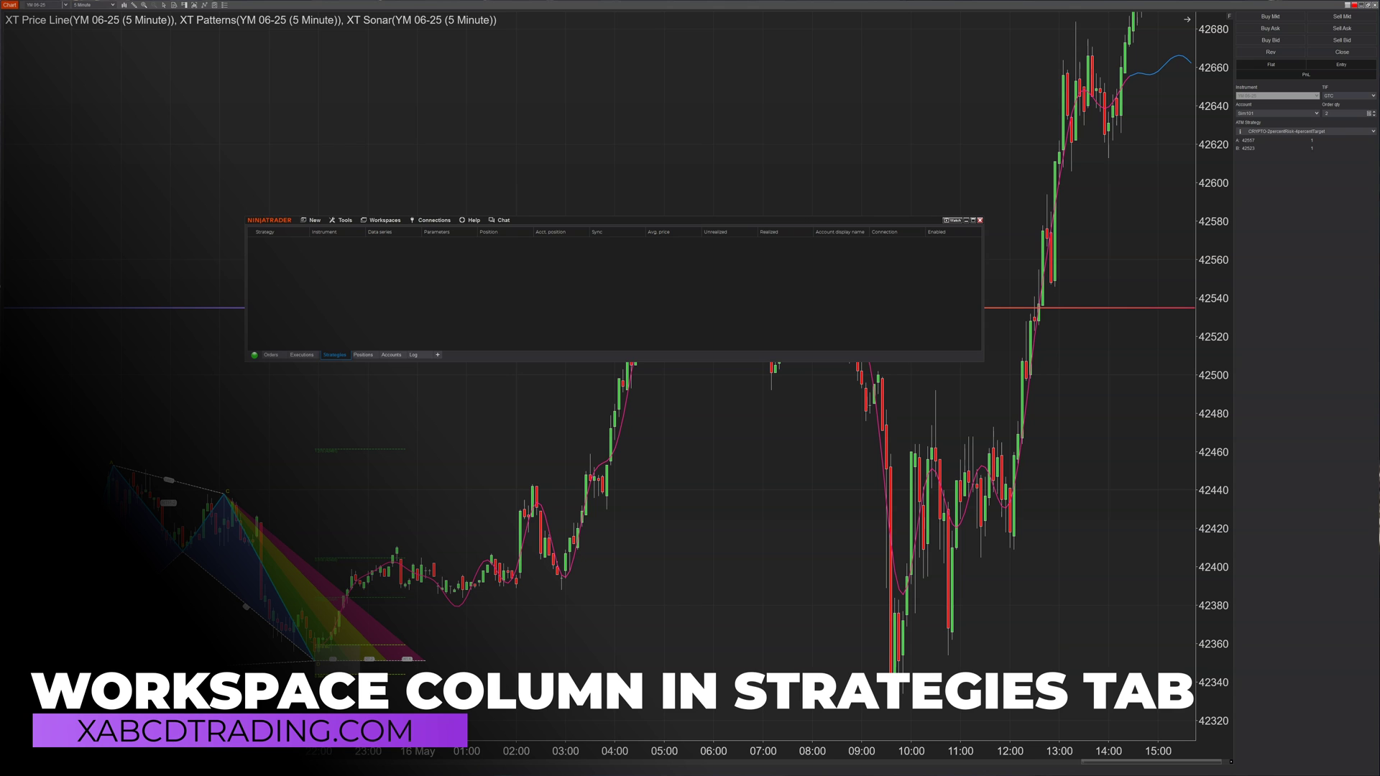
# Enable the Workspace column in the Control Center's Strategies properties
pyautogui.rightClick(559, 236)
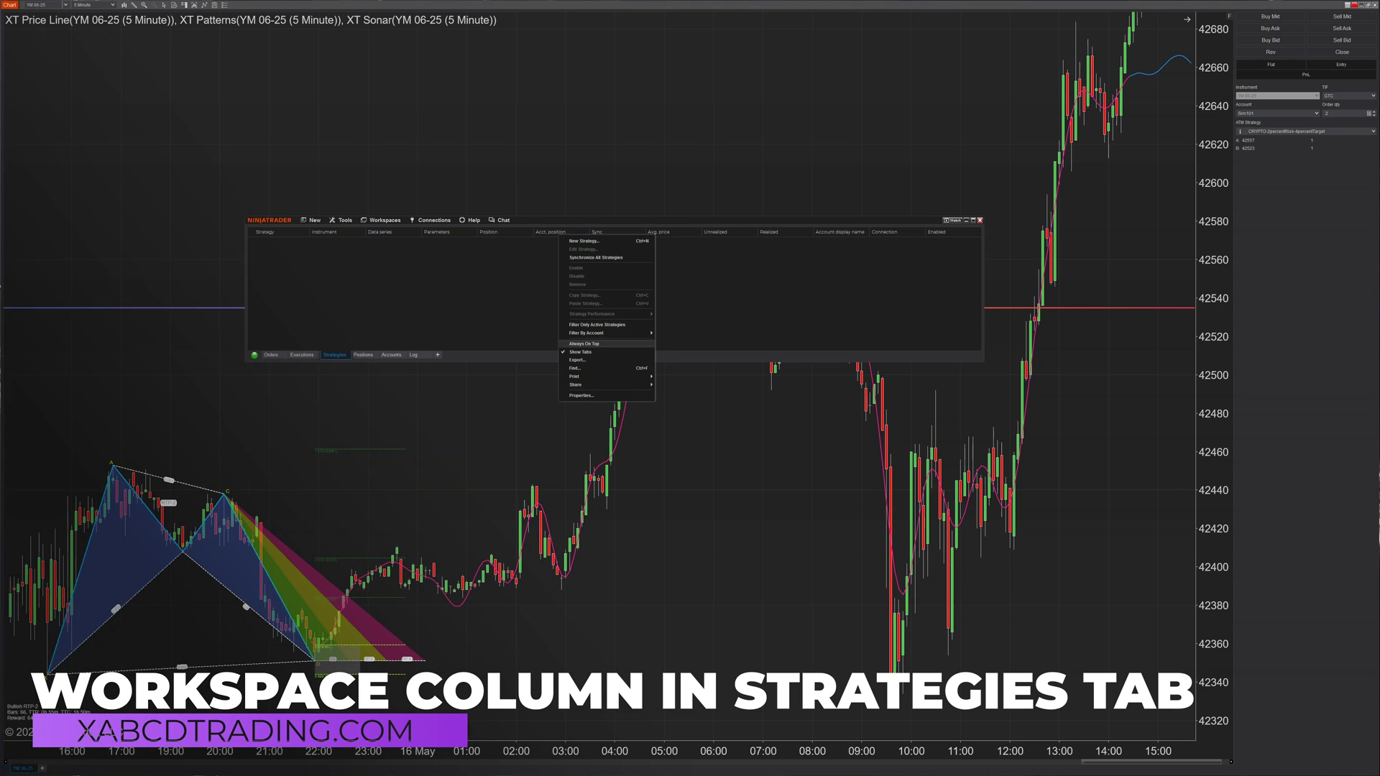
pyautogui.click(581, 396)
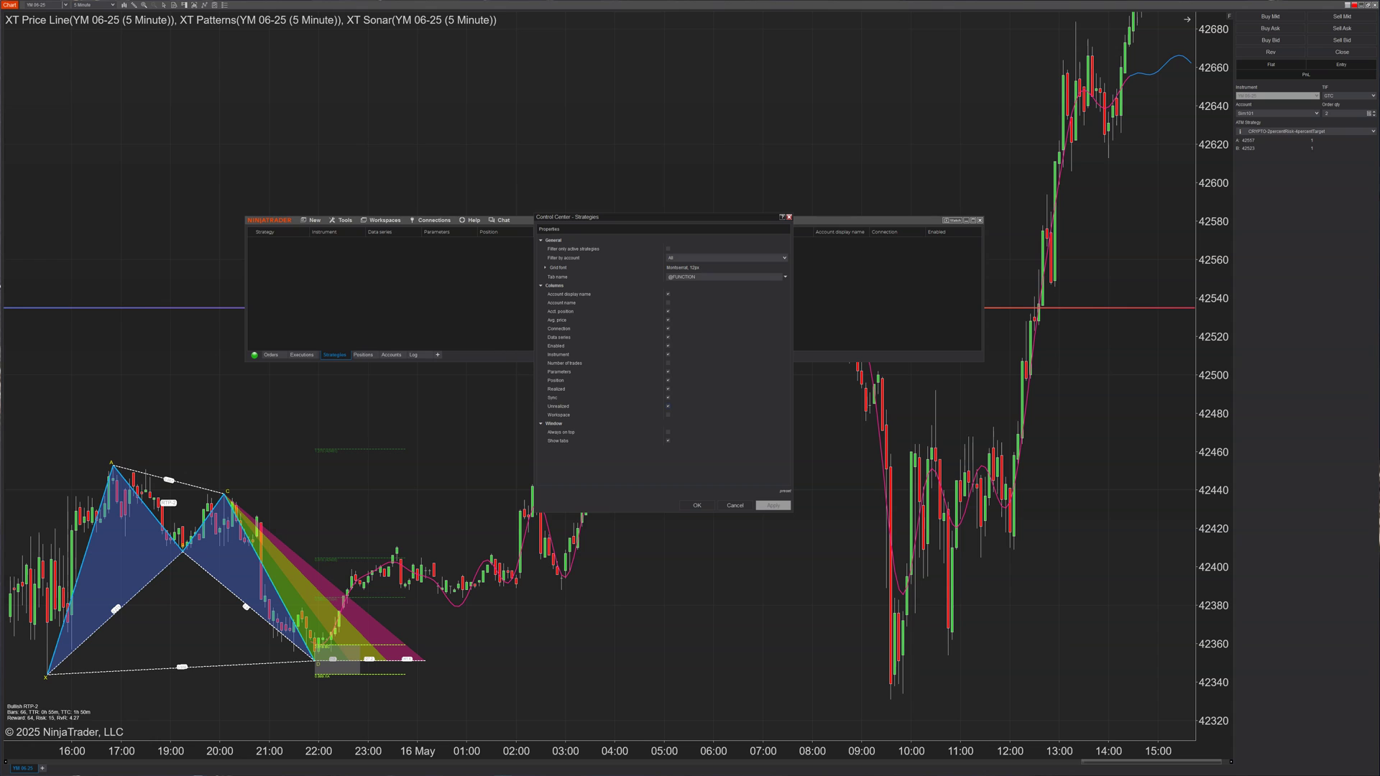
pyautogui.click(668, 415)
pyautogui.click(697, 505)
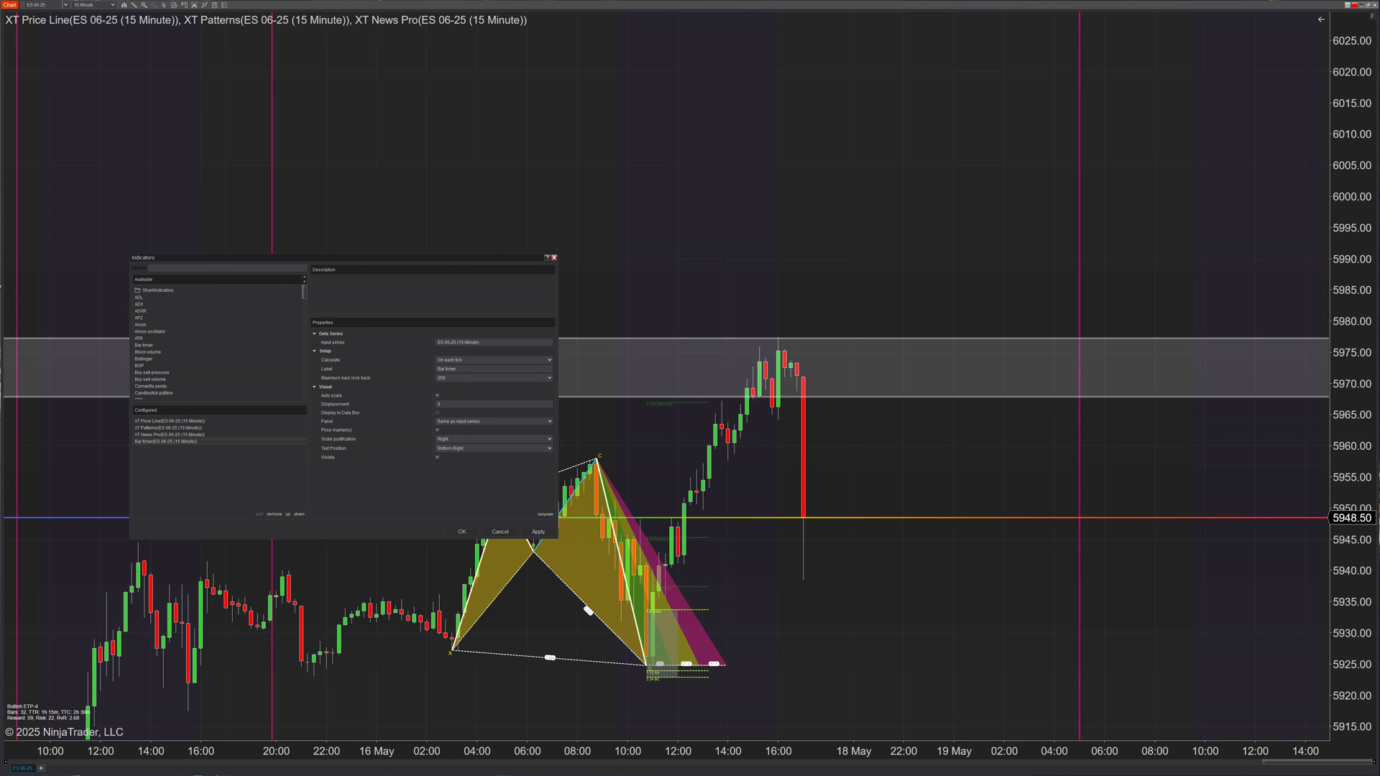
# Set the Bar timer indicator's text position to Top Right and apply it to the ES 06-25 15-minute chart
pyautogui.click(495, 449)
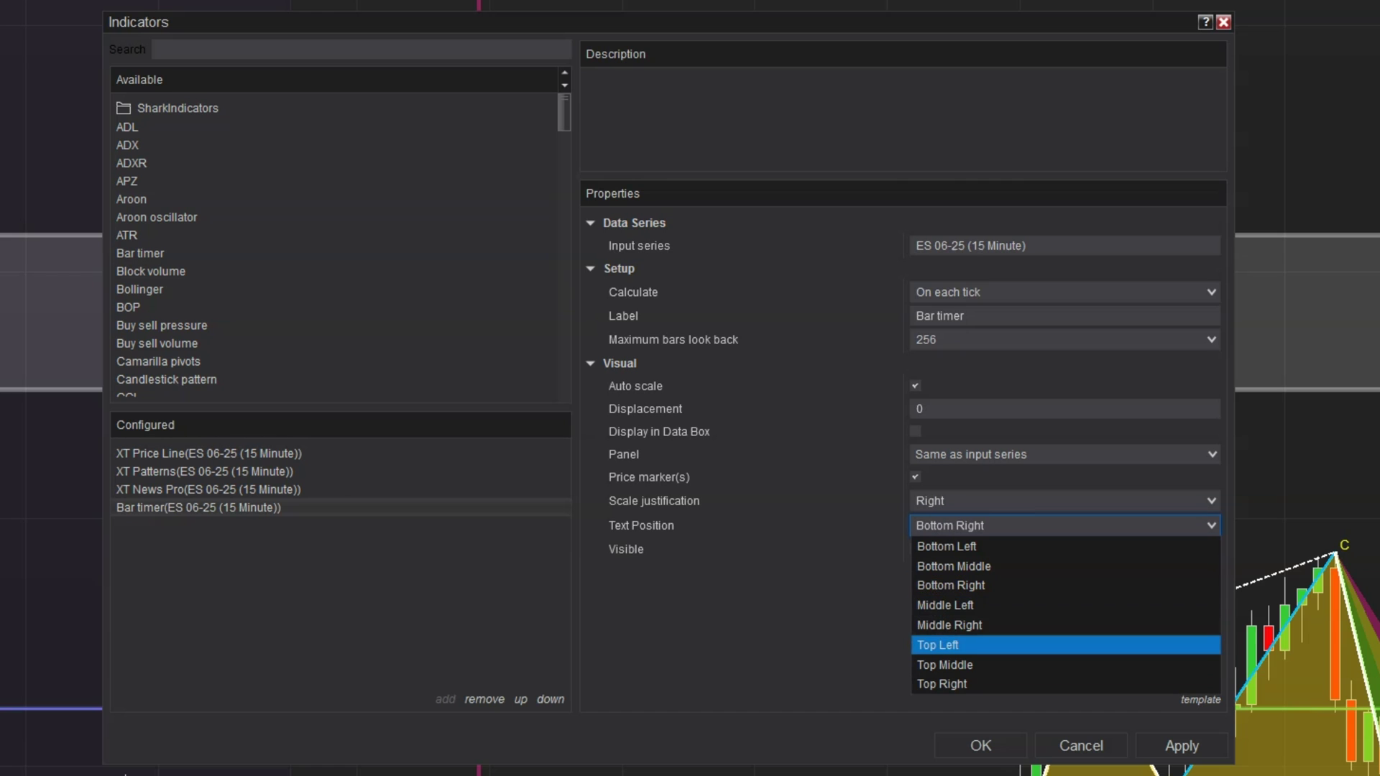
pyautogui.press('Up')
pyautogui.press('Up')
pyautogui.press('Up')
pyautogui.press('Up')
pyautogui.press('Down')
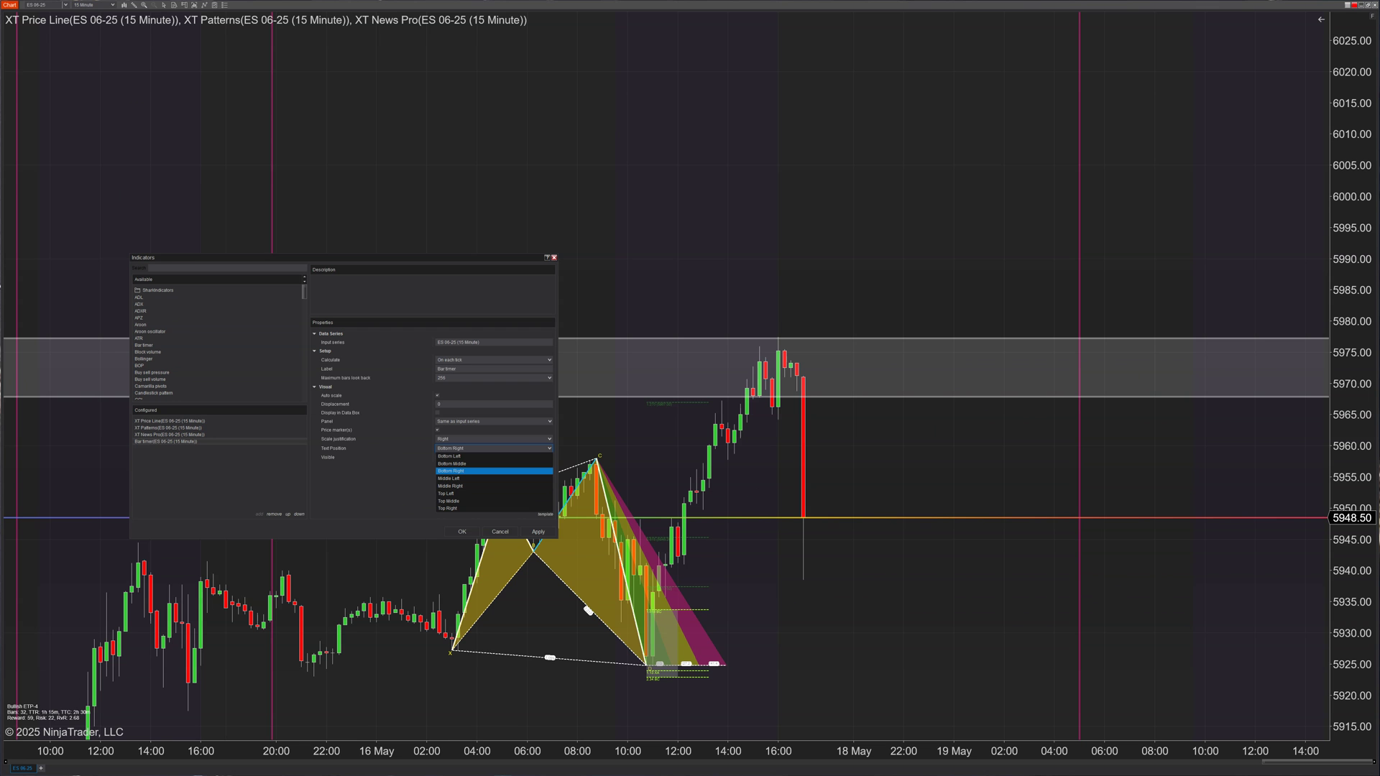
pyautogui.press('End')
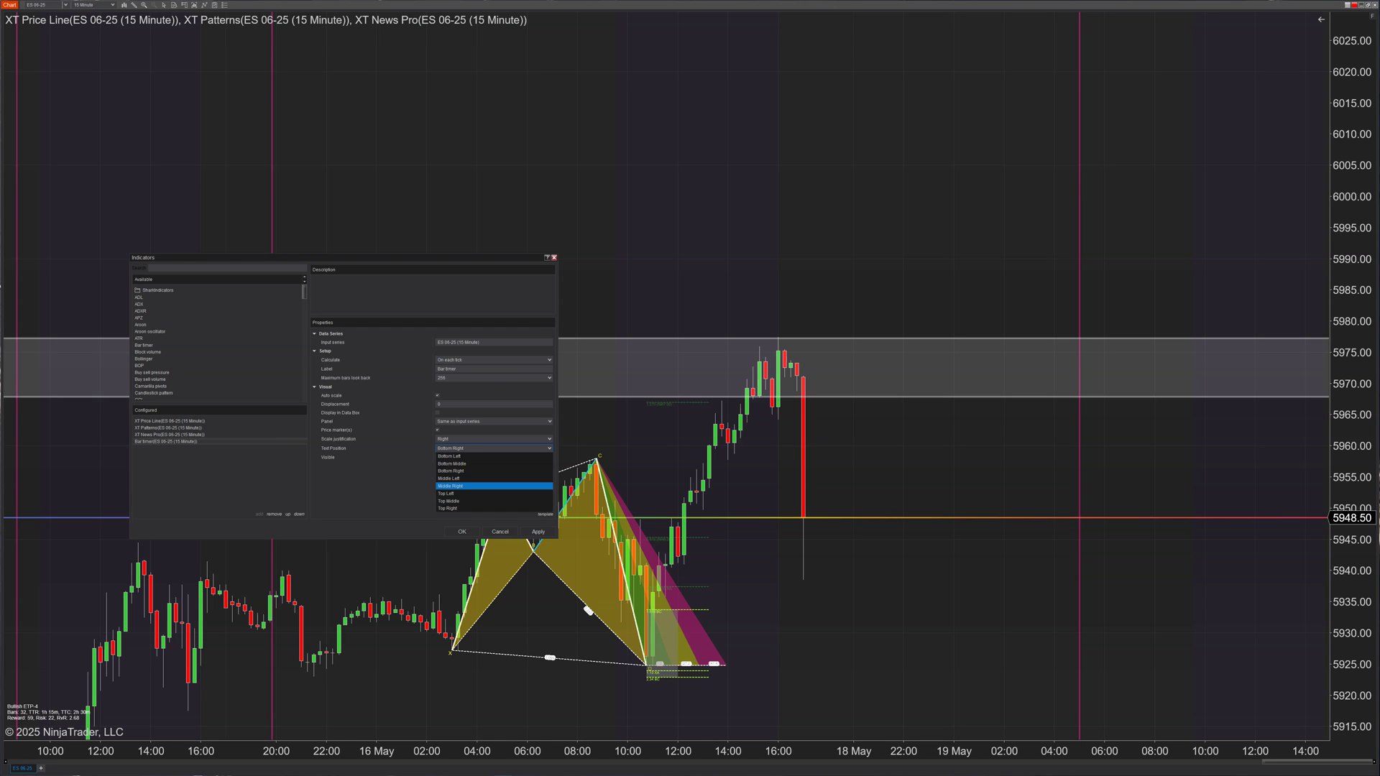
pyautogui.press('Return')
pyautogui.click(538, 532)
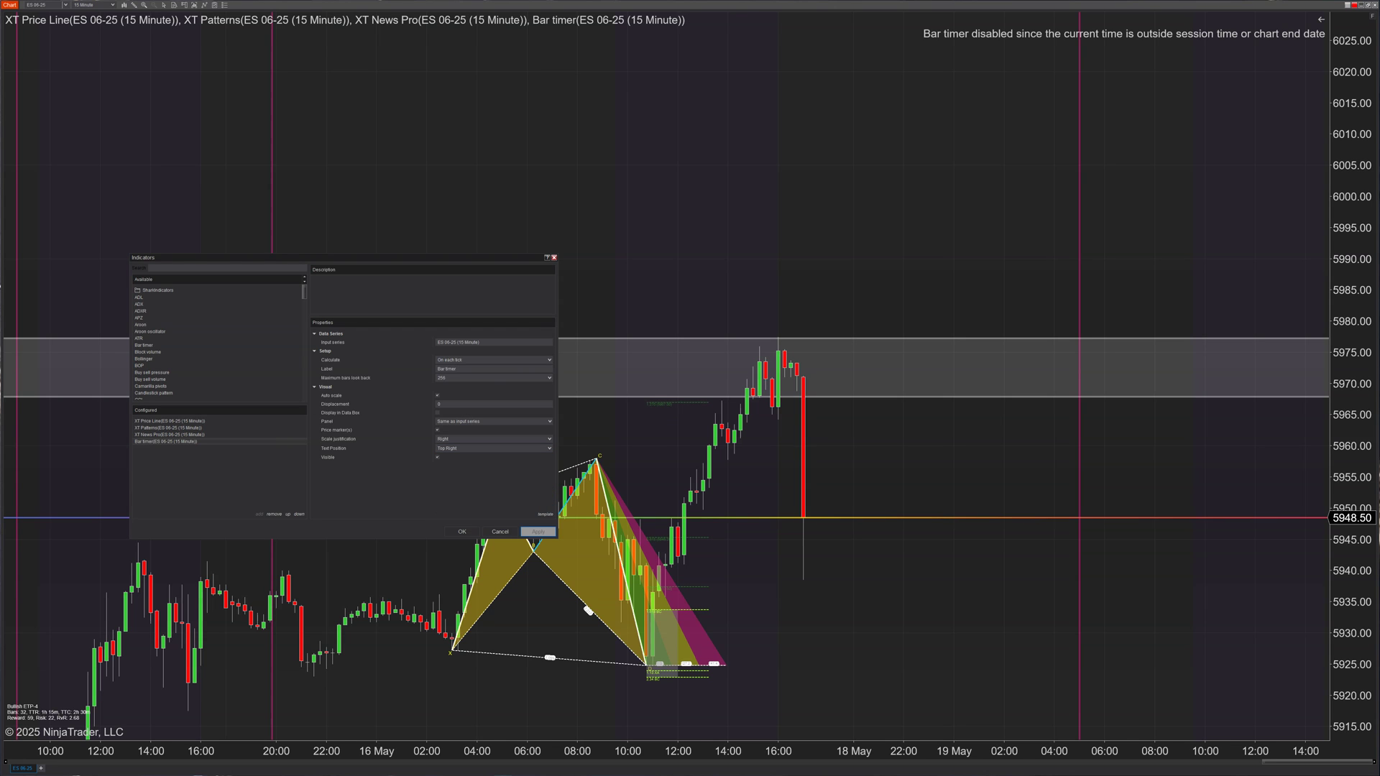
pyautogui.click(463, 532)
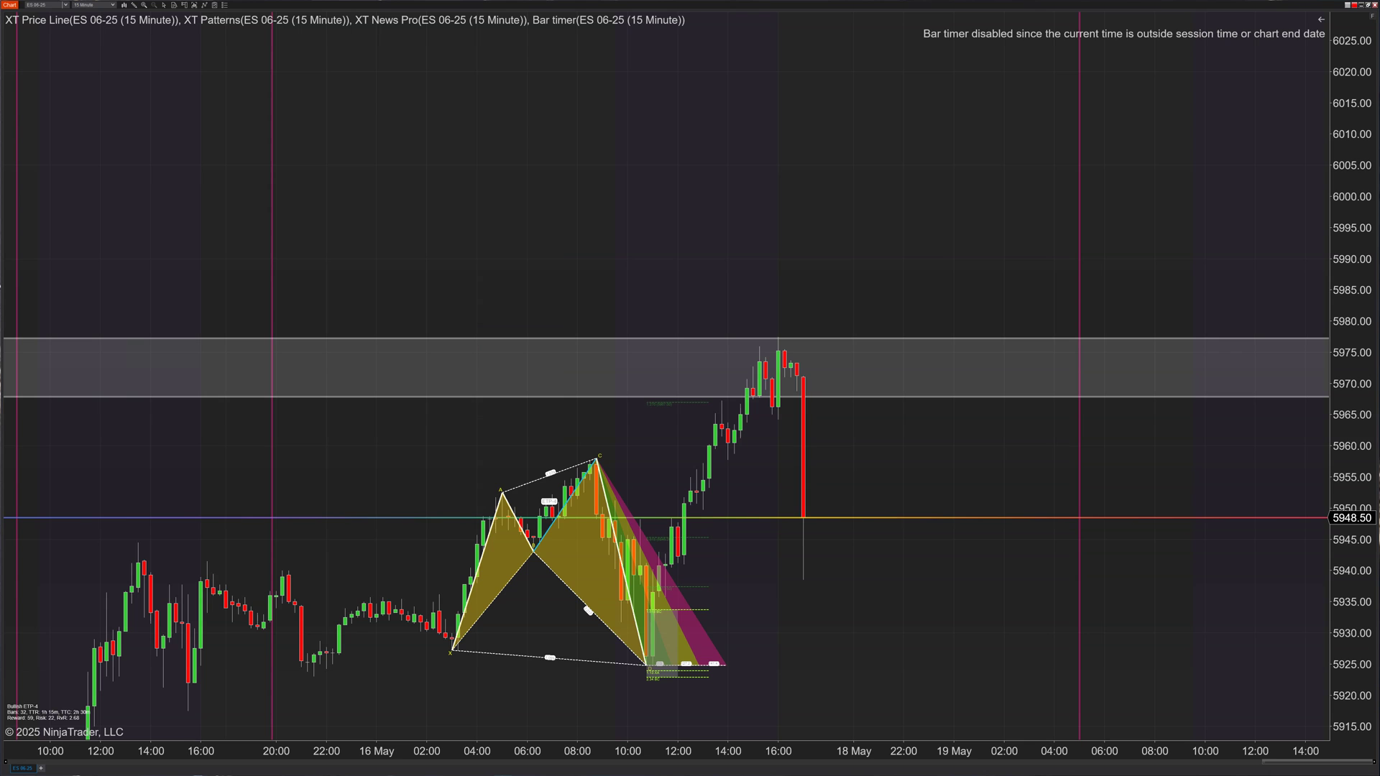